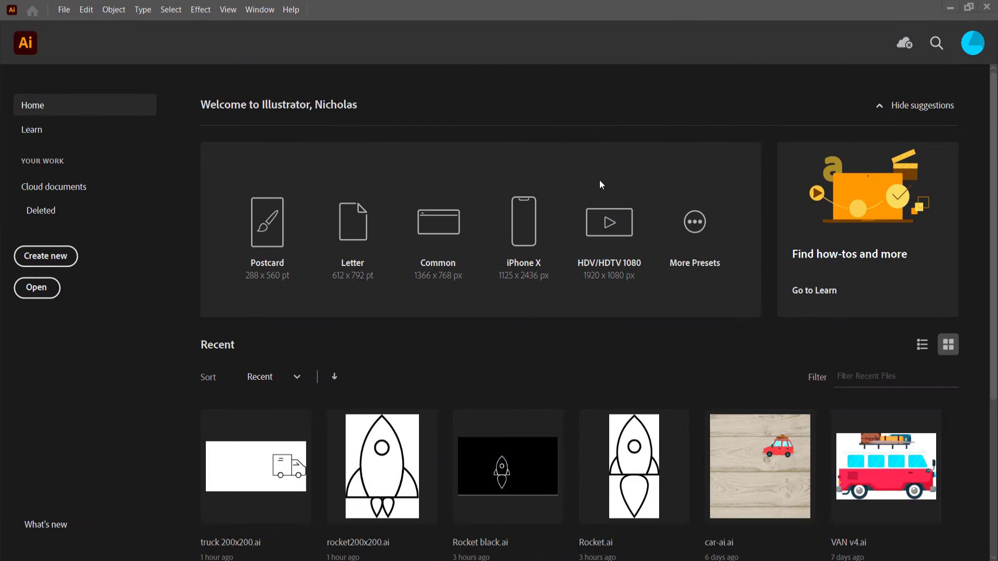
Create a new blank 200 × 200 px document in Illustrator.
left_click(56, 258)
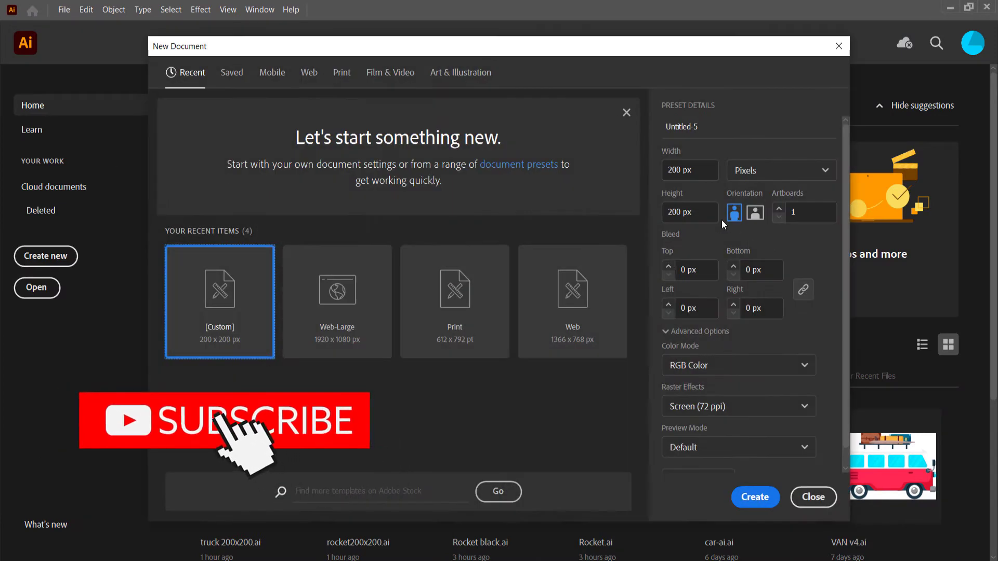
left_click(757, 497)
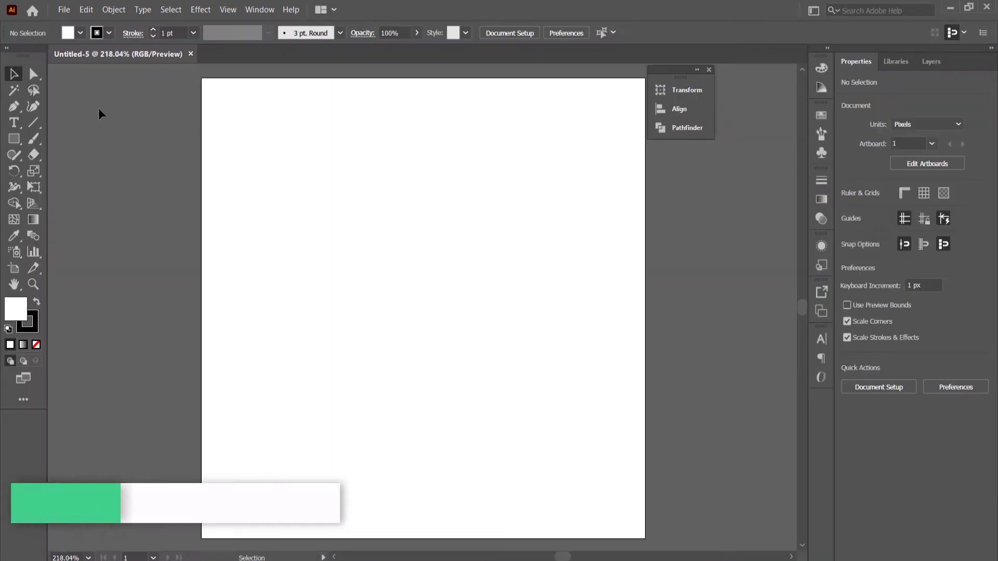
Draw a 120 × 120 px square with no fill and a 3 pt black stroke.
left_click_drag(14, 138, 71, 147)
left_click(80, 33)
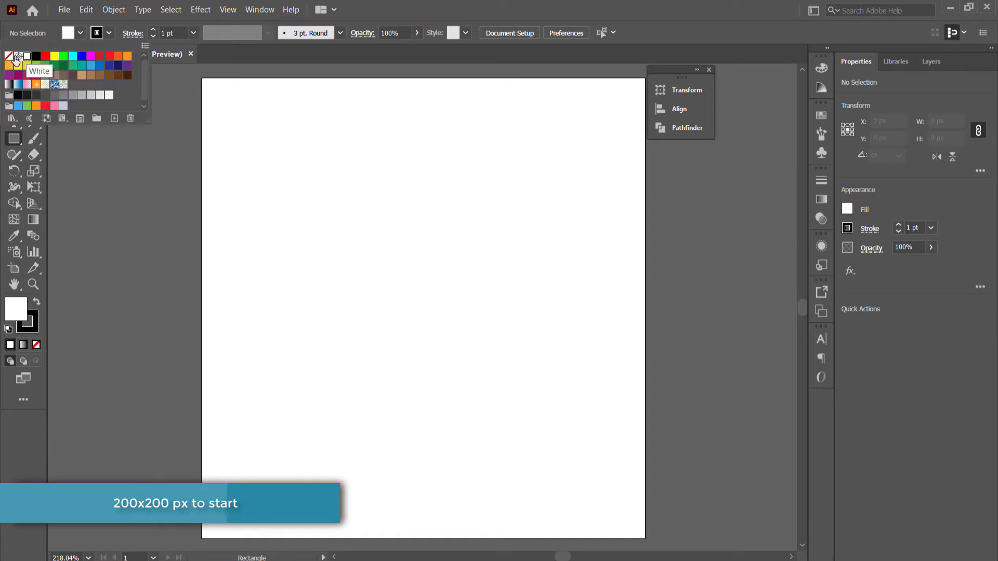
left_click(8, 59)
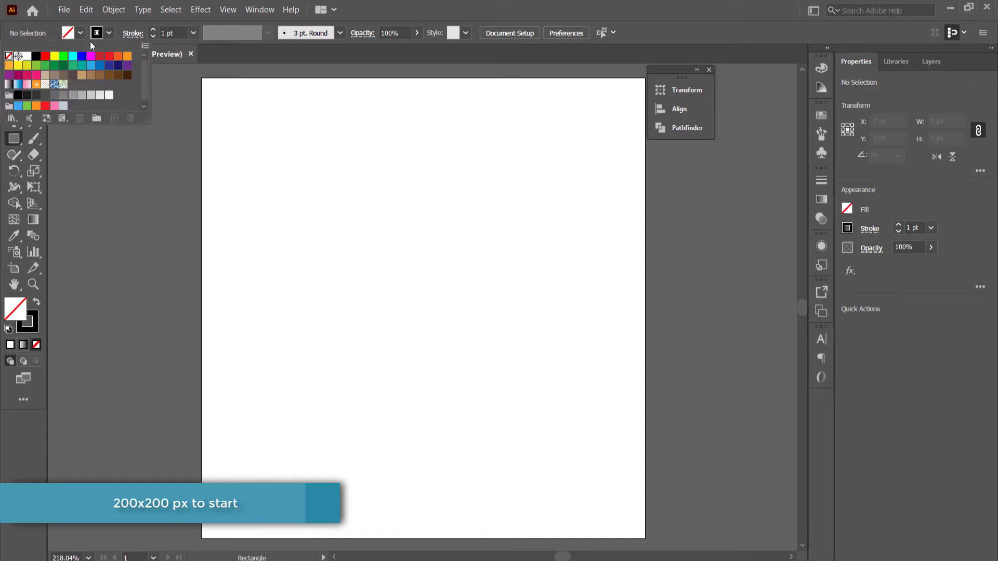
left_click(153, 31)
left_click(154, 31)
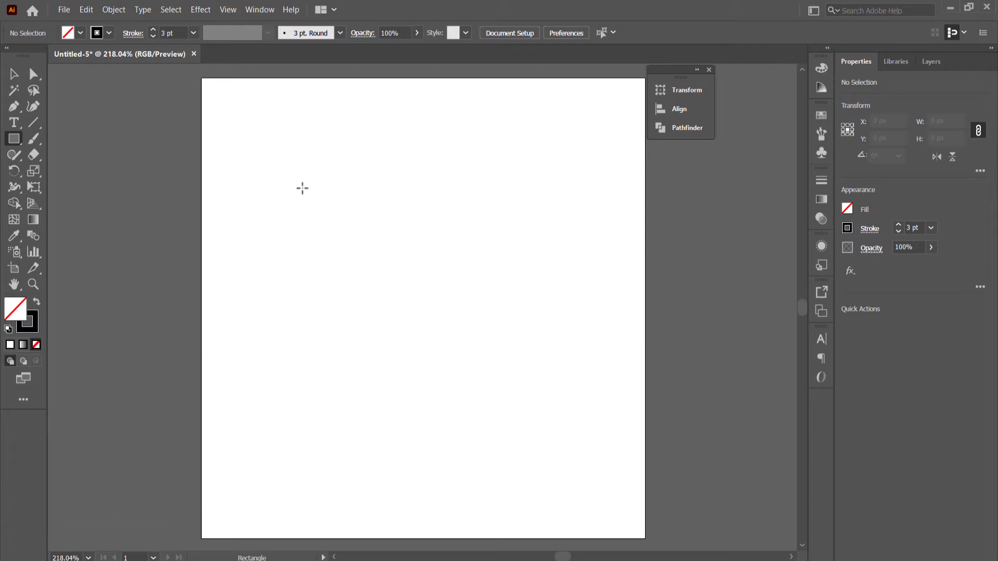
left_click_drag(300, 185, 559, 455)
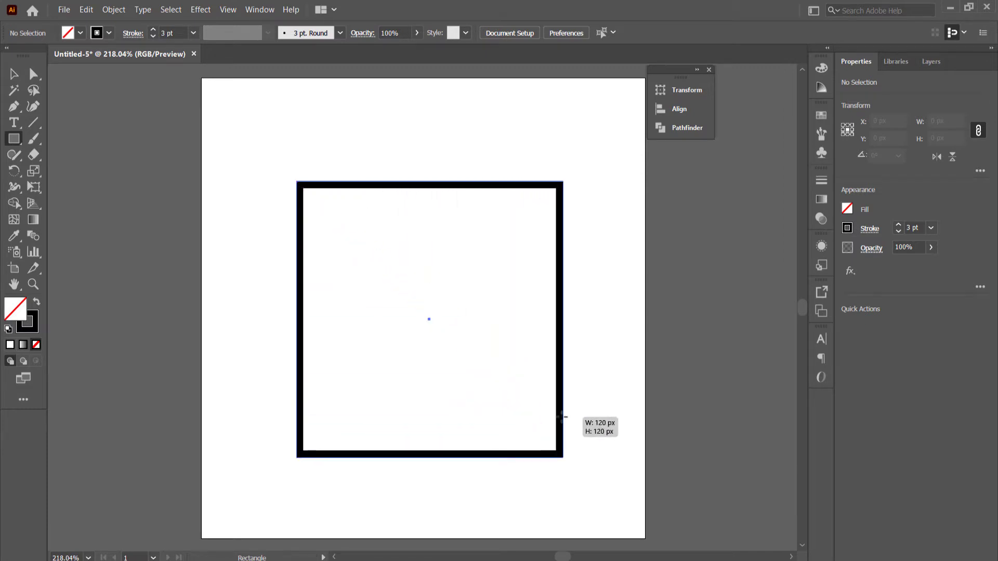
left_click_drag(562, 417, 563, 417)
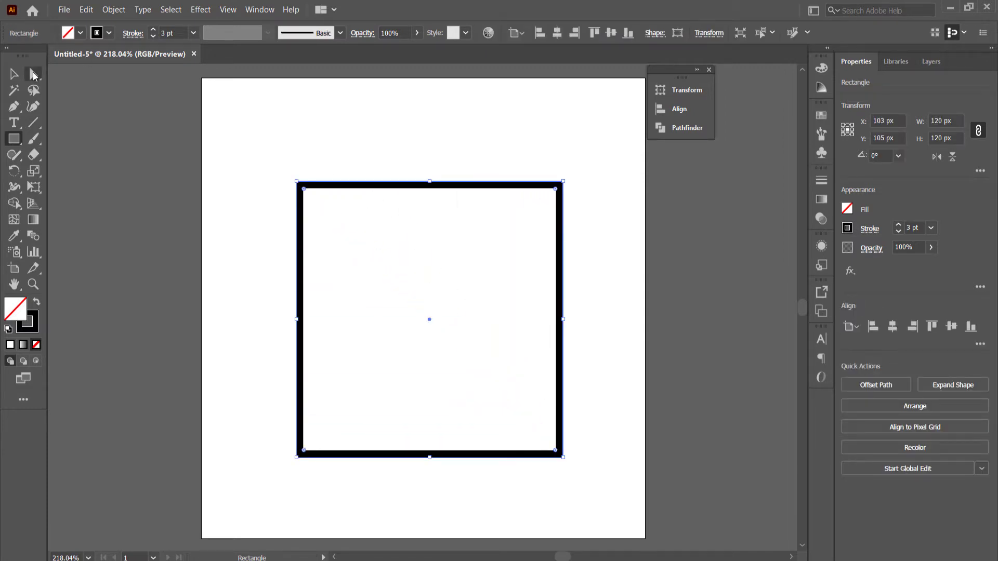
left_click(33, 76)
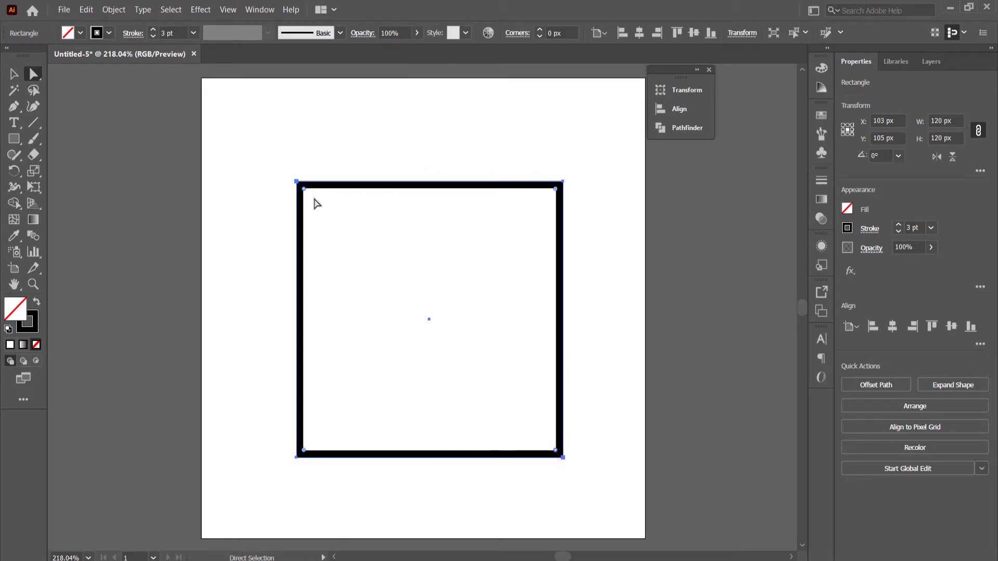
Round the square's corners into a leaf, rotate it 45° upright, and move it up.
left_click_drag(305, 194, 568, 423)
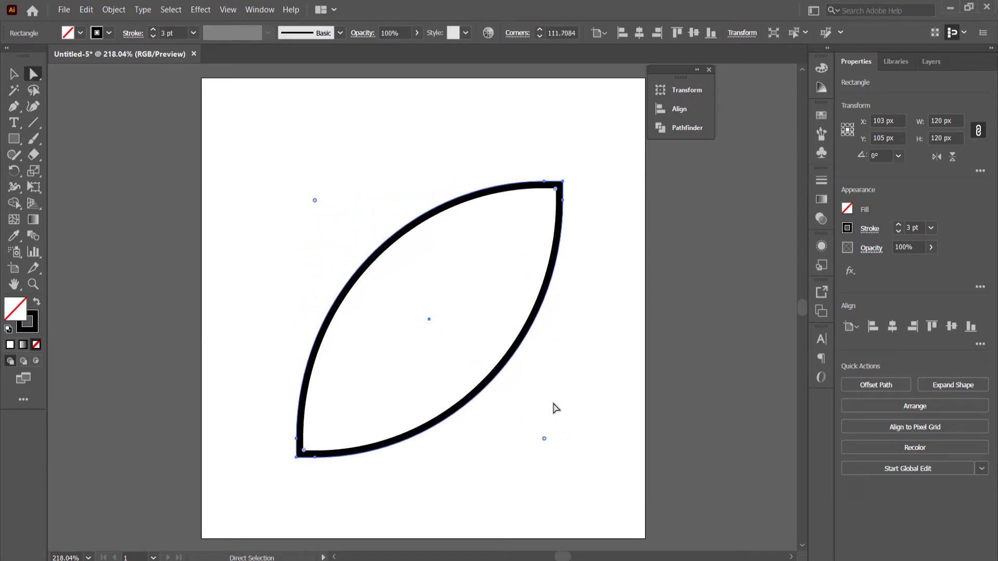
left_click(16, 76)
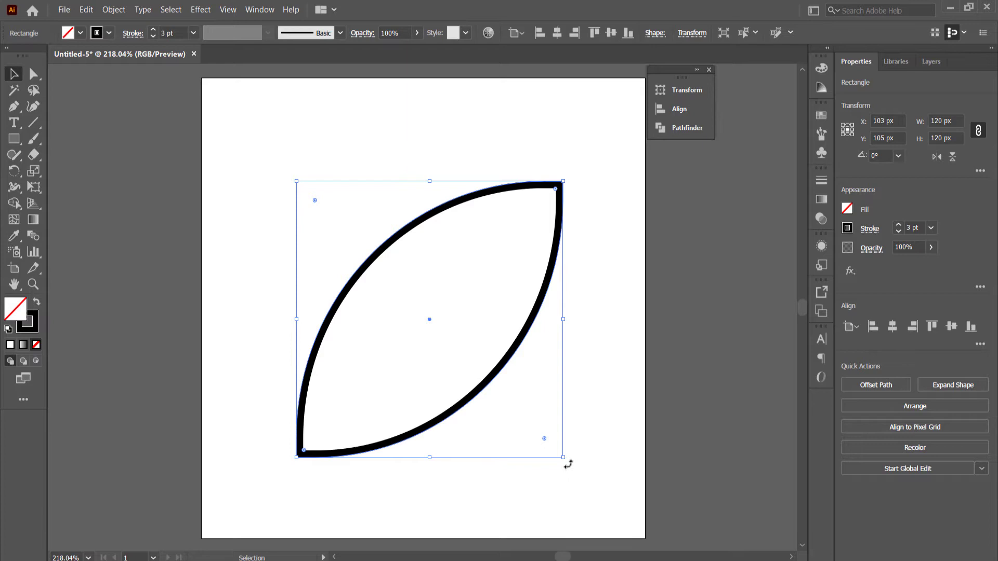
left_click_drag(568, 464, 595, 358)
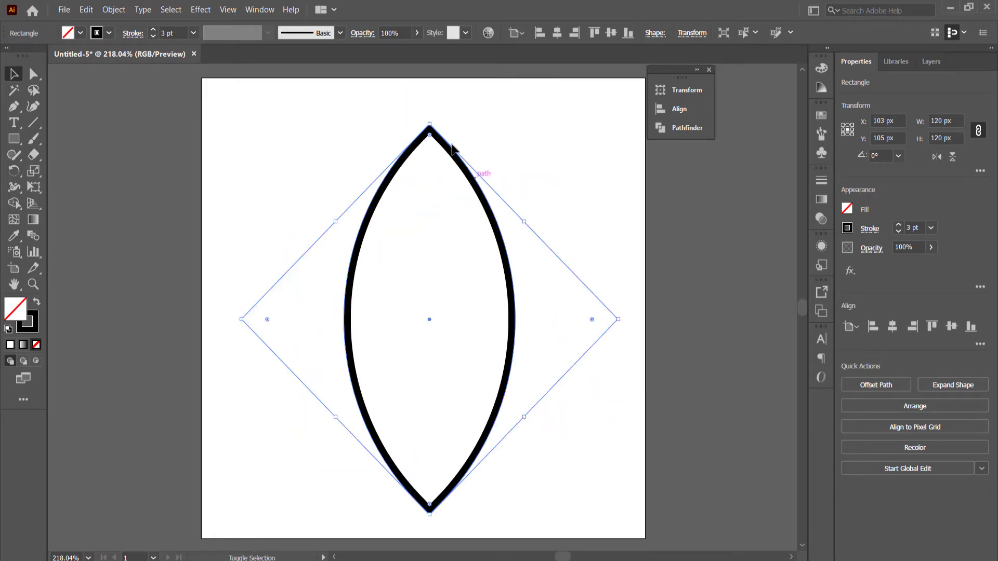
left_click_drag(451, 148, 442, 111)
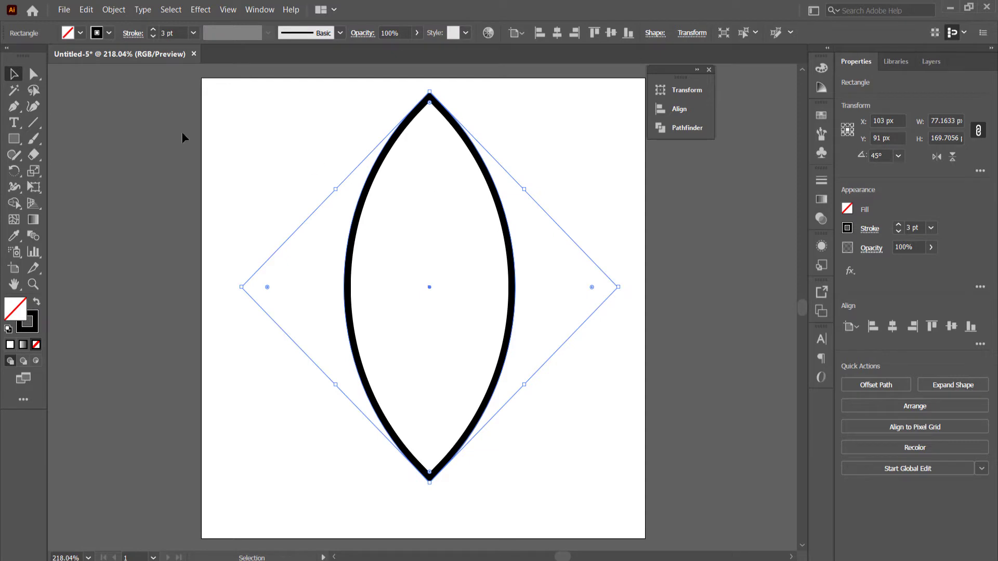
left_click_drag(14, 139, 55, 171)
Draw a small circle and center it horizontally in the upper part of the leaf body.
left_click_drag(254, 118, 306, 169)
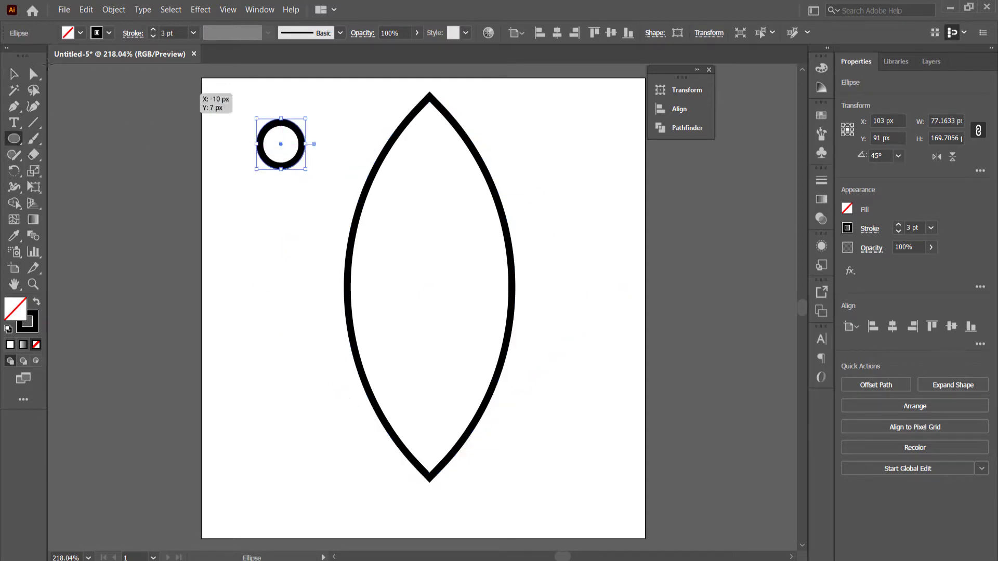
key("v")
left_click_drag(292, 128, 440, 166)
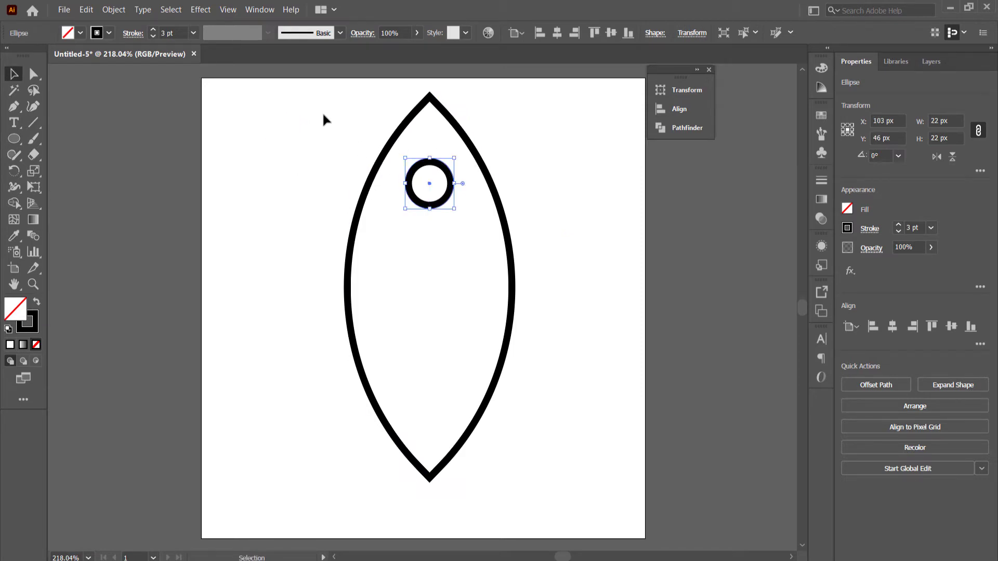
left_click_drag(298, 101, 579, 423)
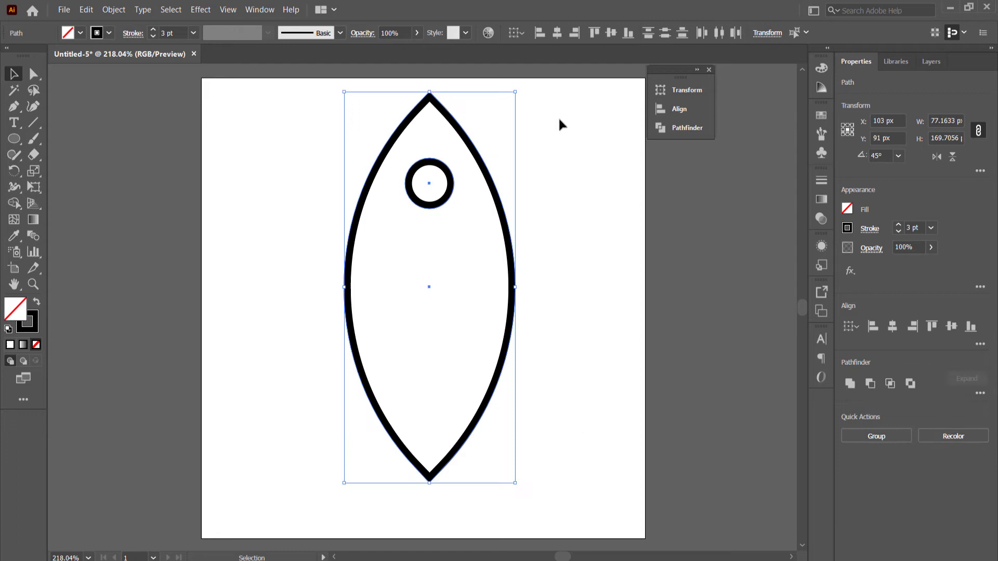
left_click(900, 331)
left_click(569, 172)
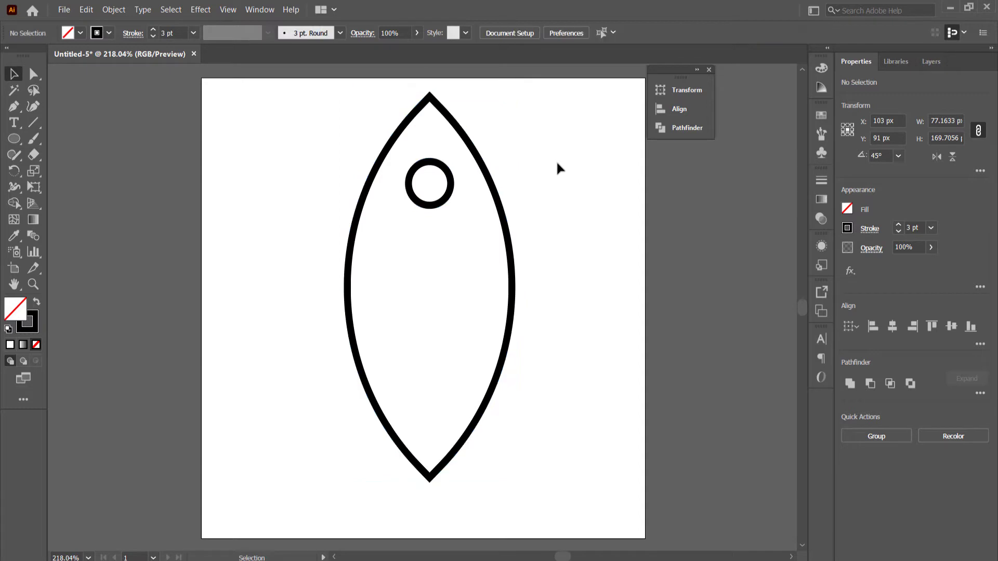
left_click(14, 139)
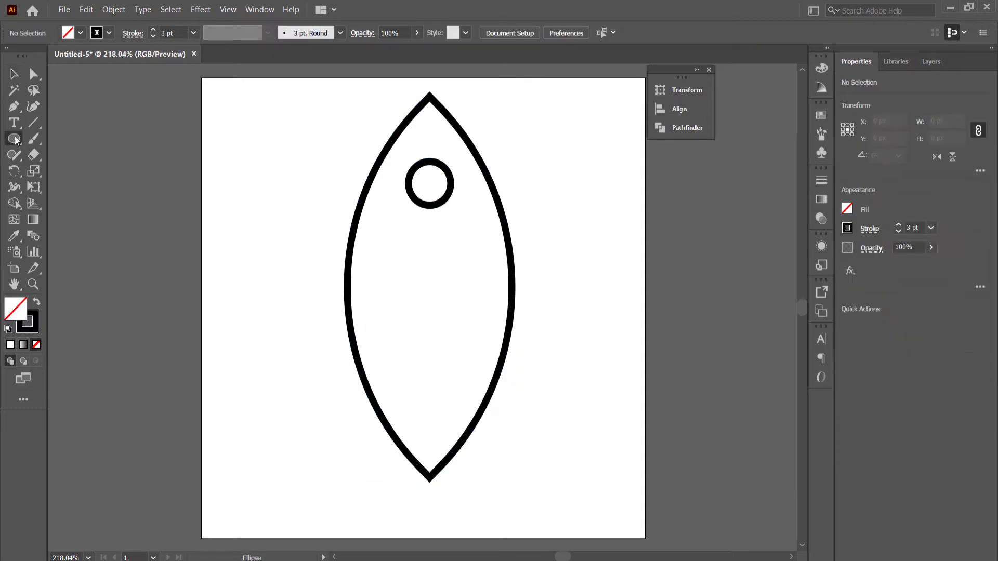
Draw a 56 × 56 px square, round its top-left corner, and place it over the body's lower left.
left_click(78, 139)
mouse_move(240, 298)
left_mouse_down()
mouse_move(327, 408)
mouse_move(365, 427)
left_mouse_up()
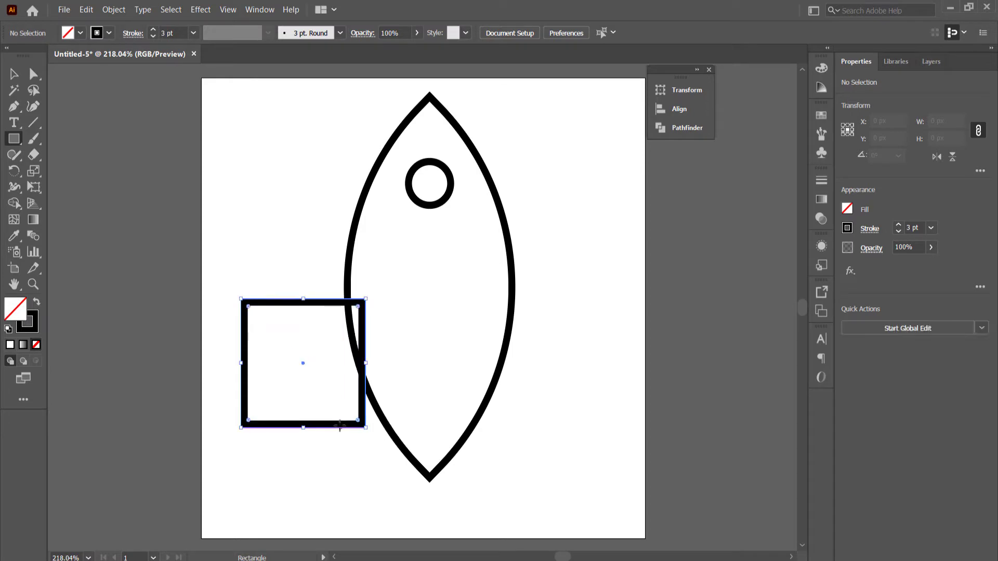
left_click(32, 76)
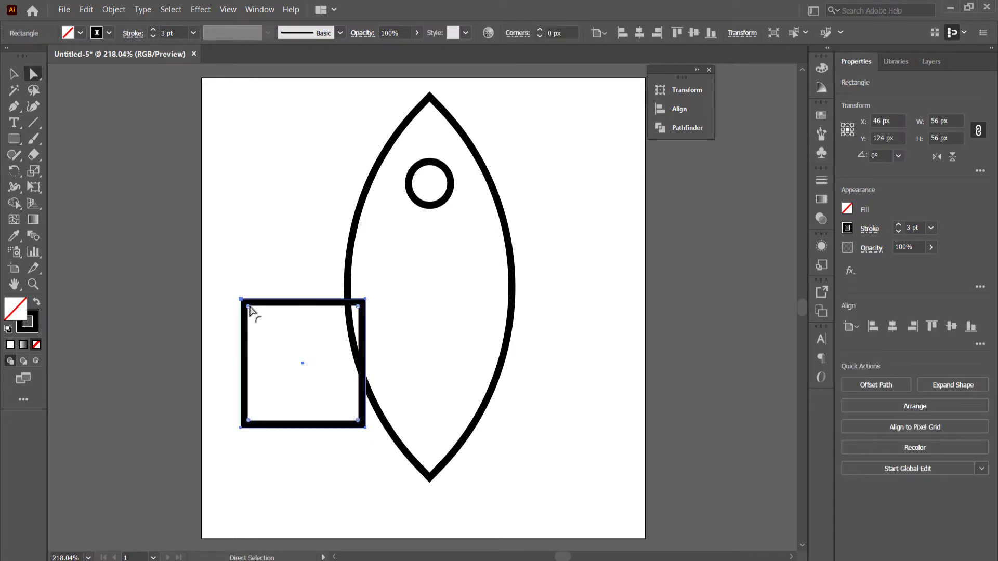
left_click_drag(250, 309, 338, 400)
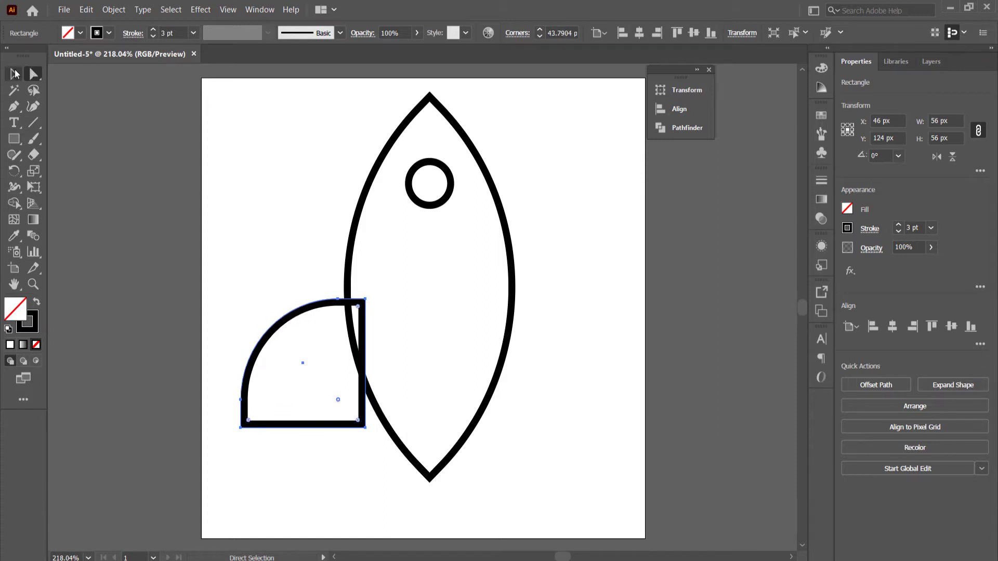
left_click(14, 74)
left_click_drag(295, 317, 362, 279)
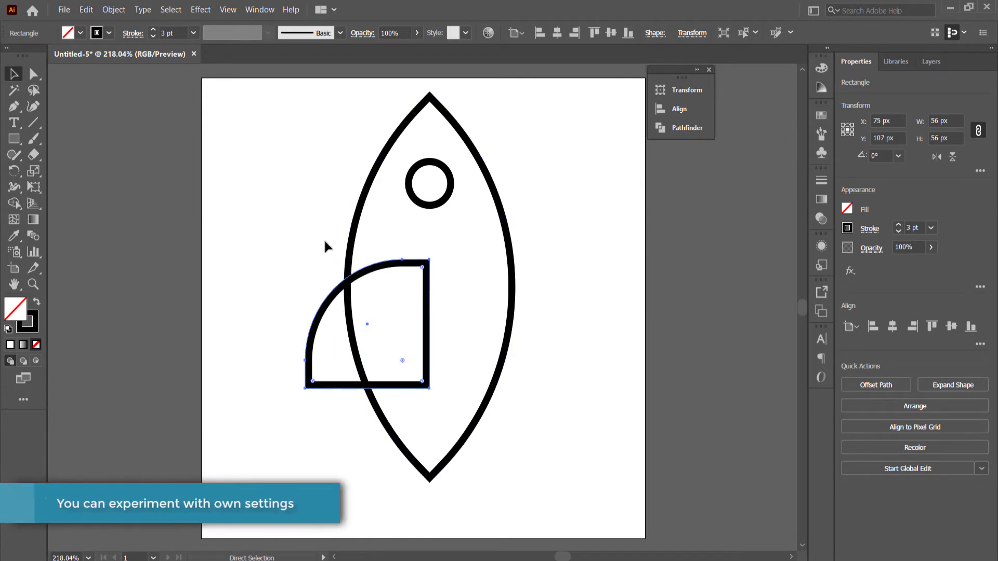
Paste a copy of the fin in place over the original.
key("a")
key("v")
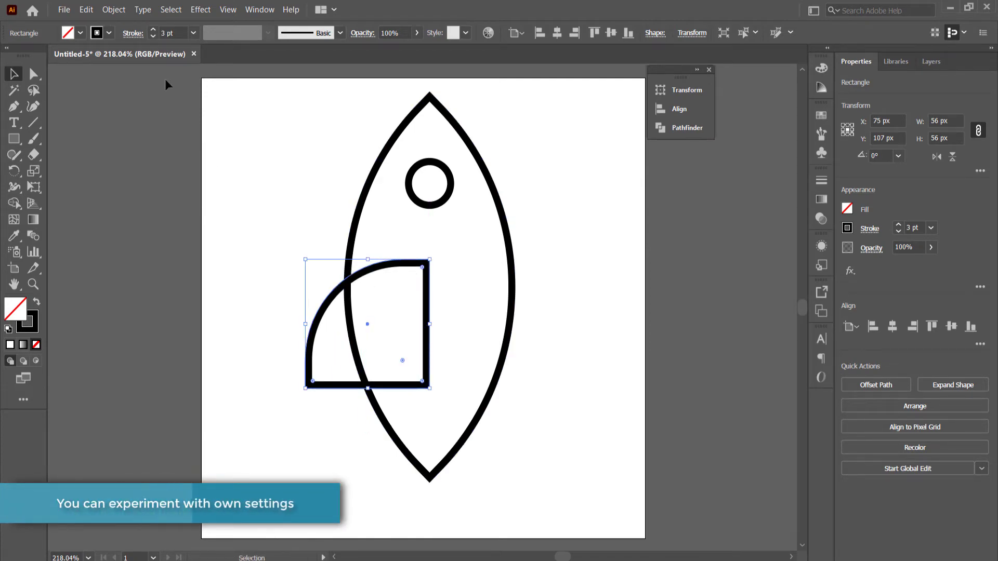
left_click(86, 9)
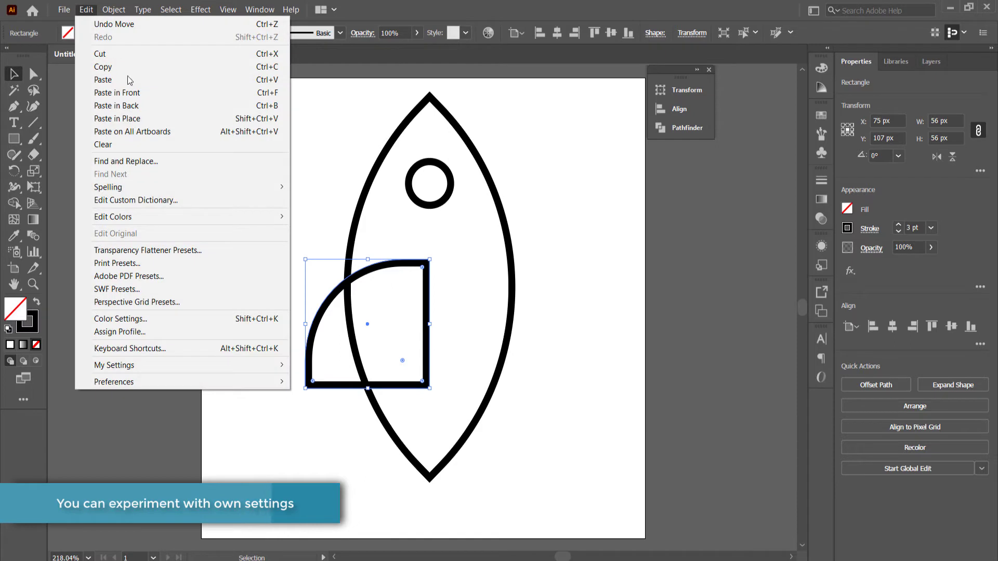
left_click(141, 119)
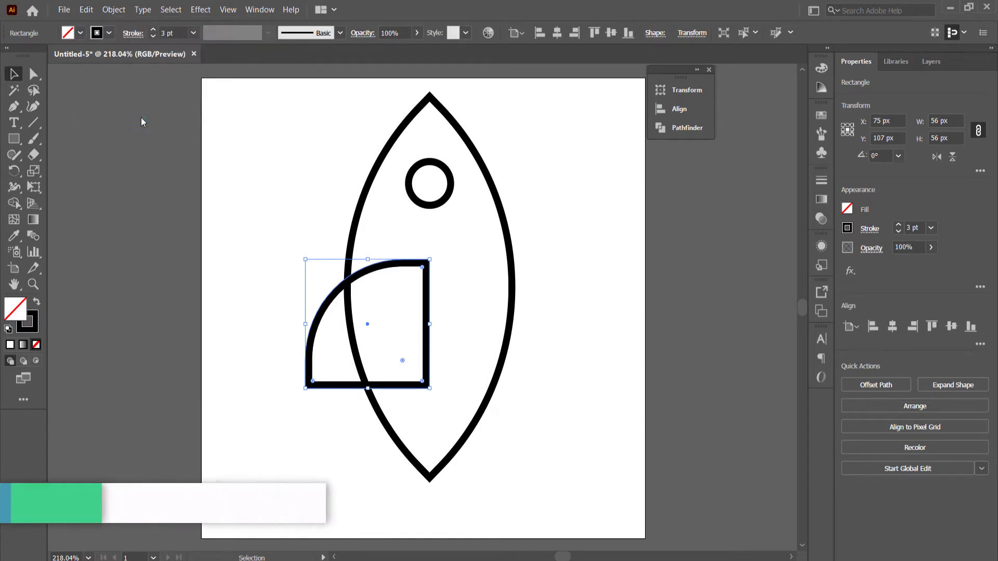
Reflect the fin copy vertically and shift it right to form the right fin.
right_click(327, 308)
mouse_move(370, 233)
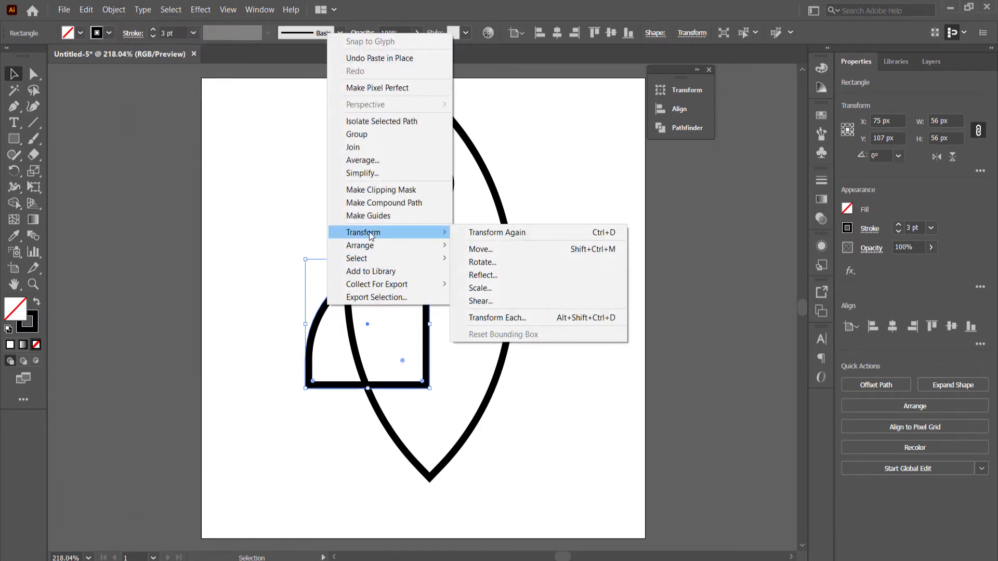
left_click(533, 274)
left_click(711, 205)
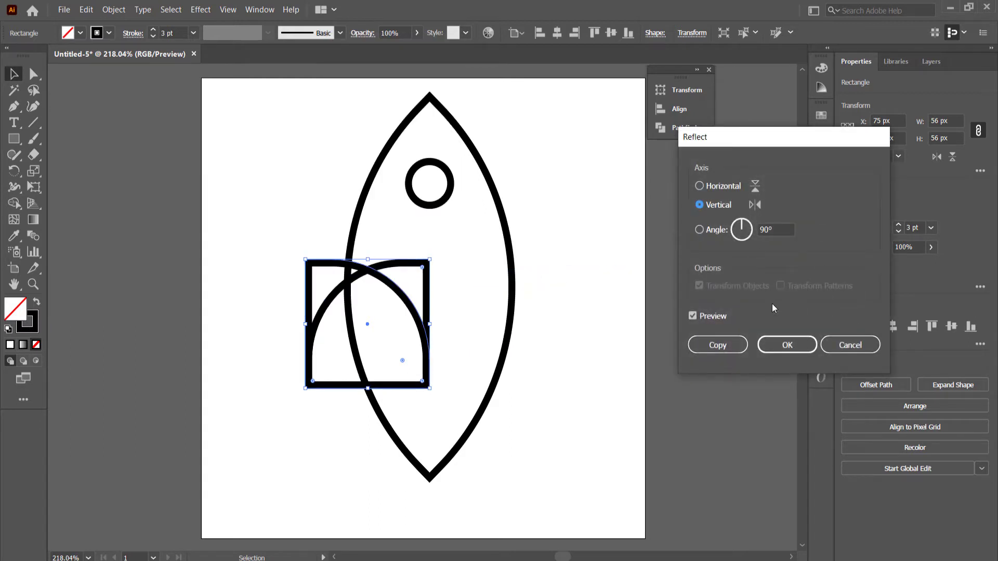
left_click(787, 345)
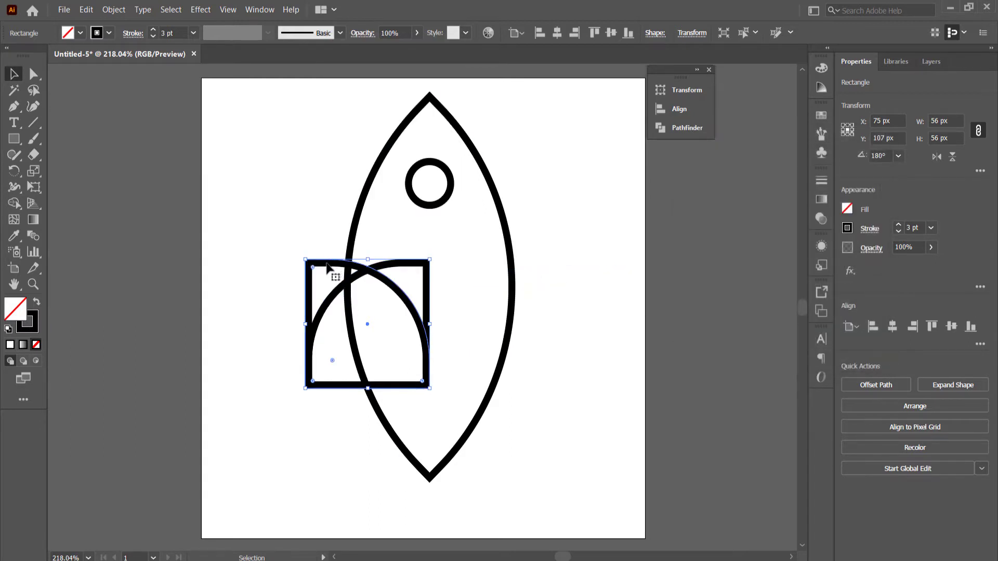
left_click_drag(327, 268, 445, 266)
left_click(337, 322)
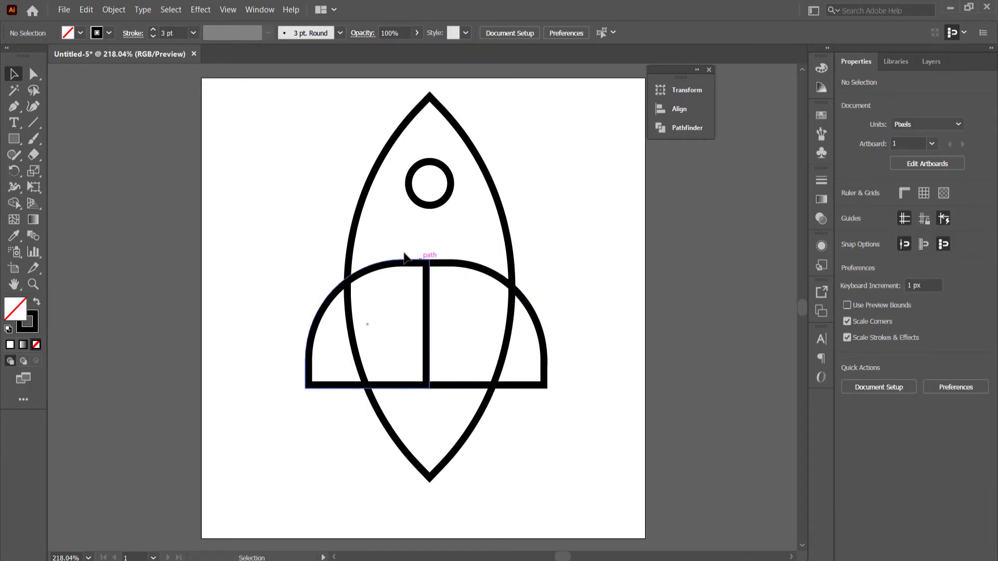
With Shape Builder, delete the tip below the fins and merge the top and middle sections.
key("ctrl+minus")
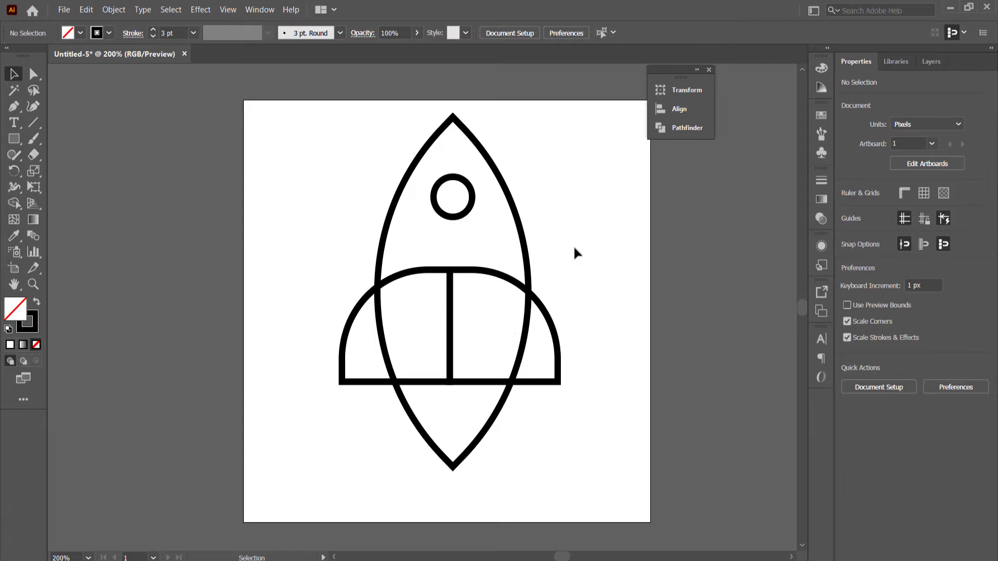
key("ctrl+a")
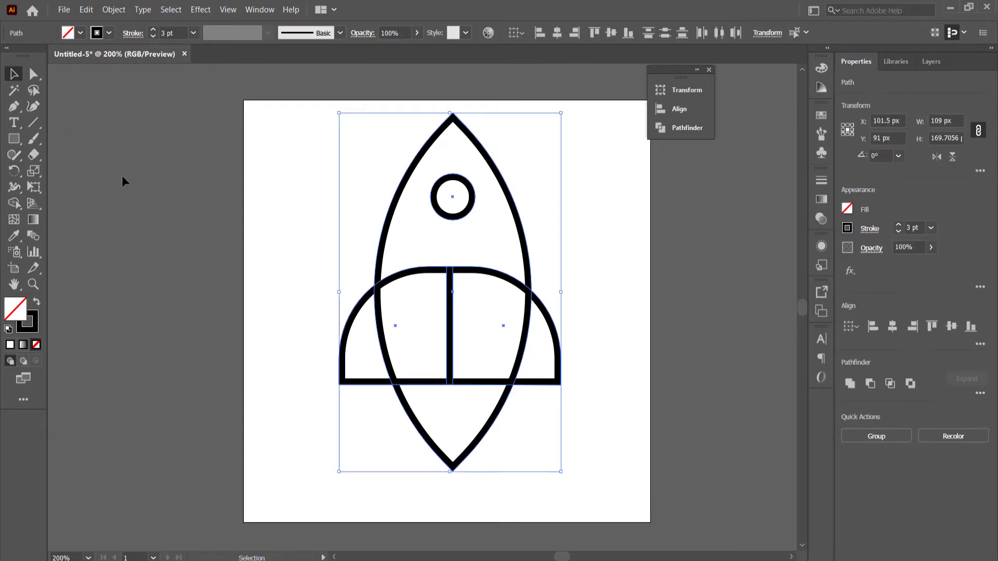
left_click(19, 206)
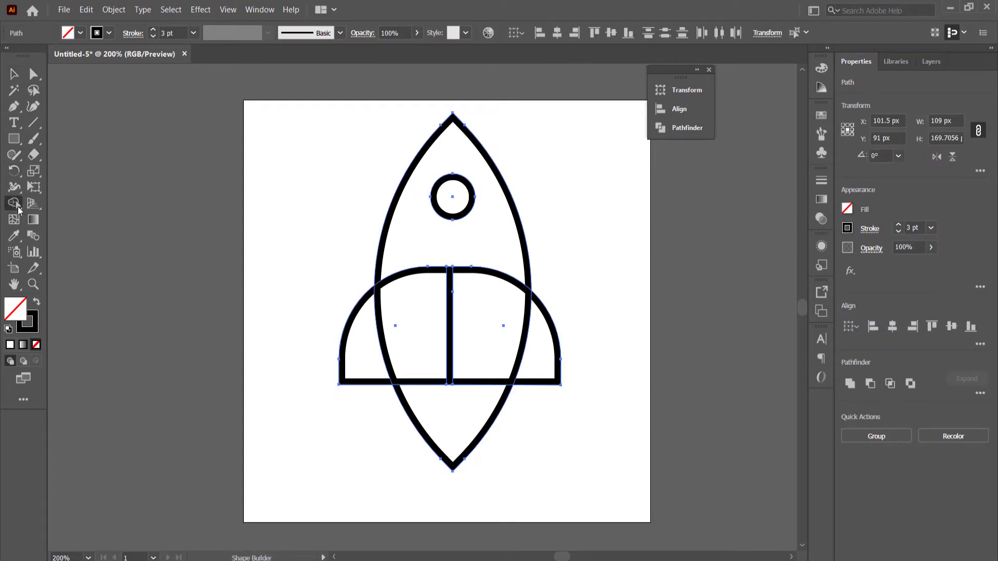
left_click(464, 422, "alt")
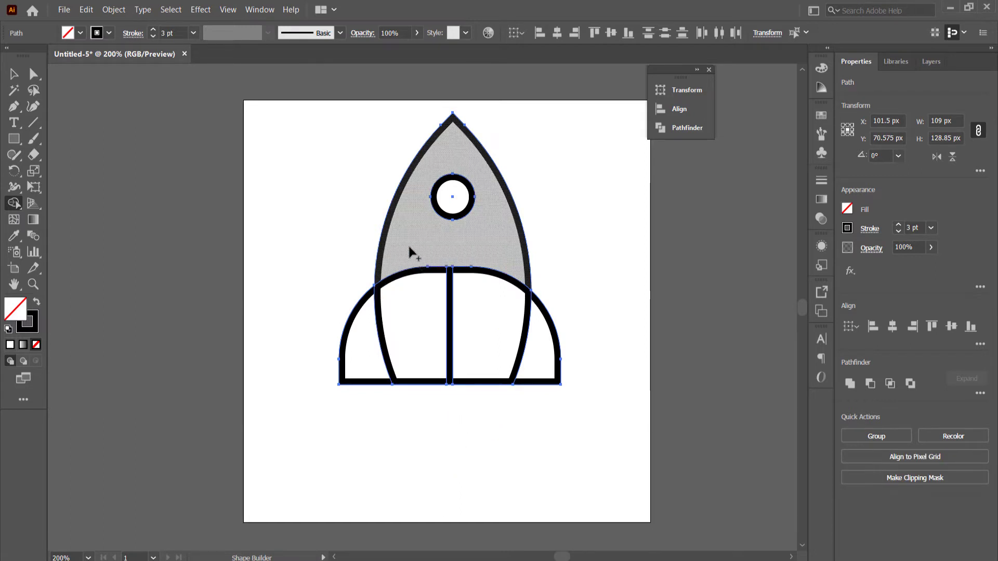
mouse_move(410, 249)
left_mouse_down()
mouse_move(434, 312)
mouse_move(491, 299)
mouse_move(493, 255)
left_mouse_up()
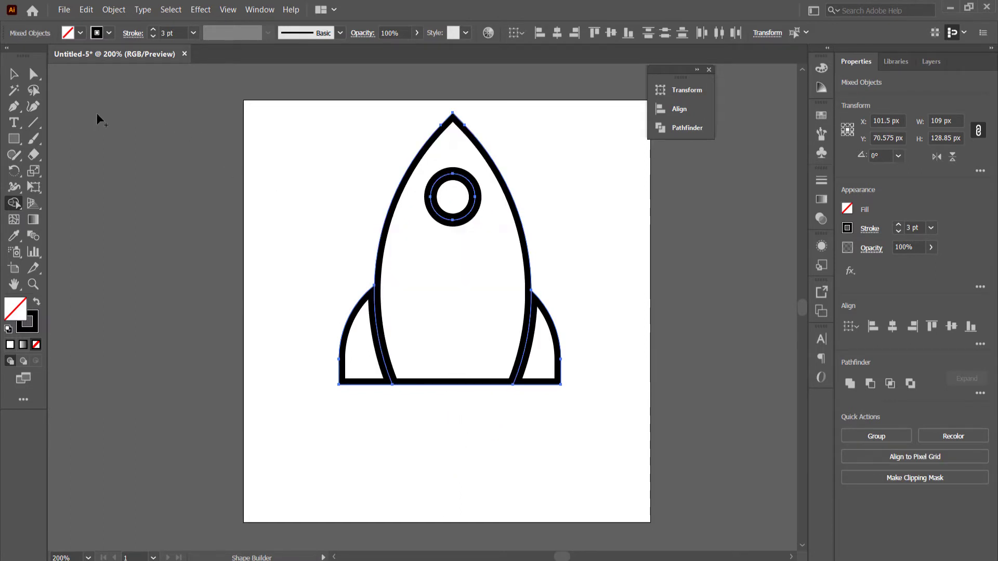
left_click(14, 74)
left_click(604, 240)
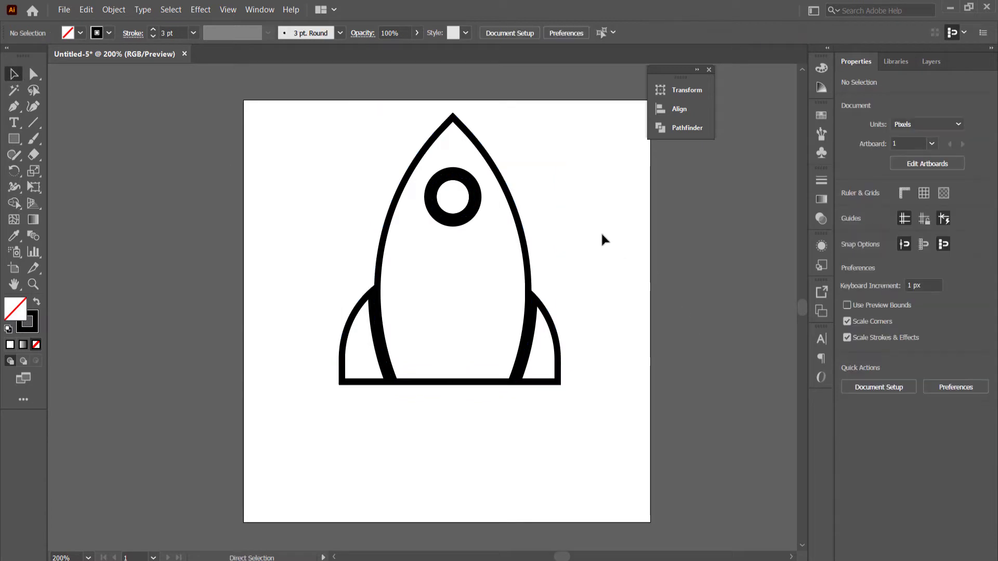
Align the strokes of all the rocket's paths to center.
key("ctrl+a")
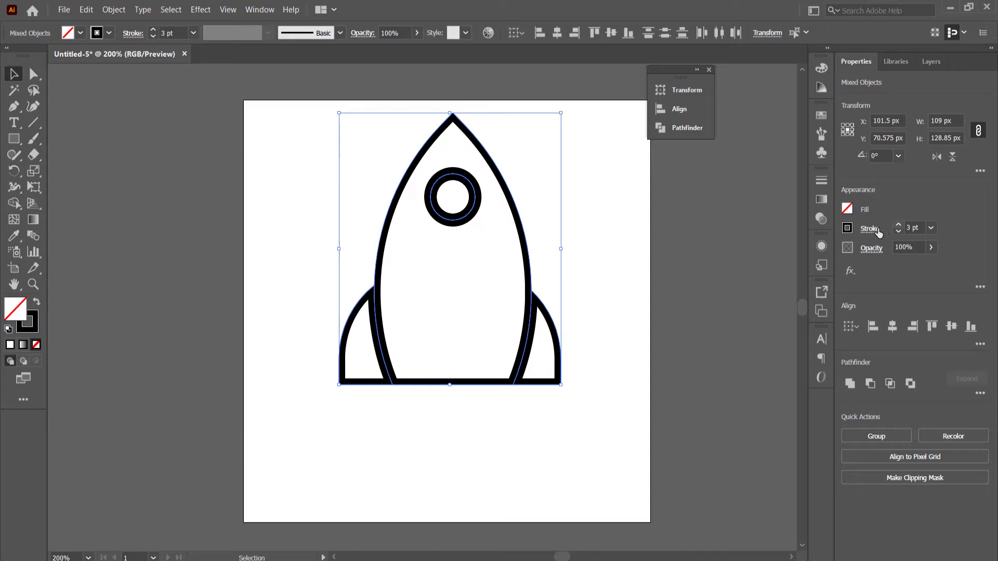
left_click(871, 232)
left_click(785, 301)
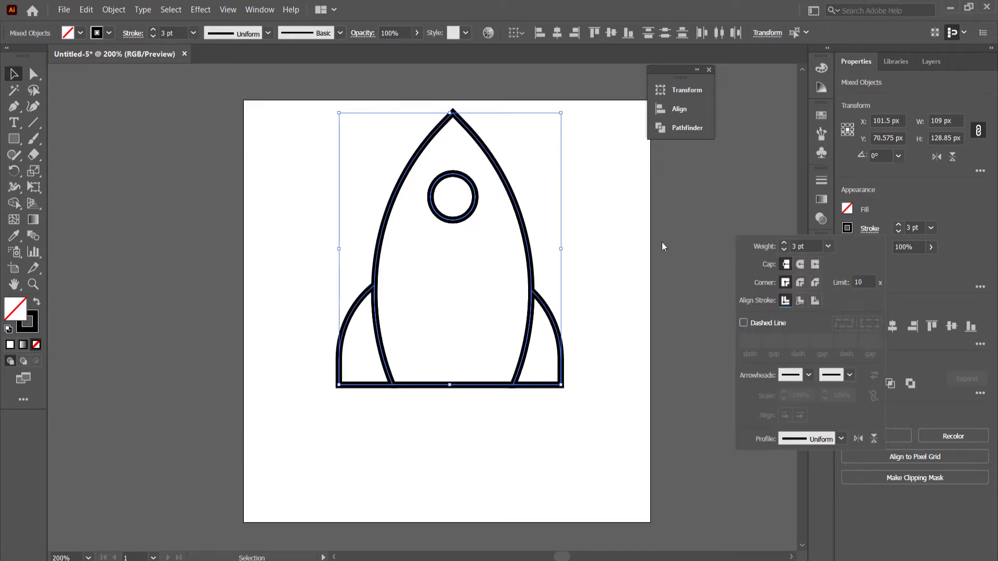
left_click(278, 163)
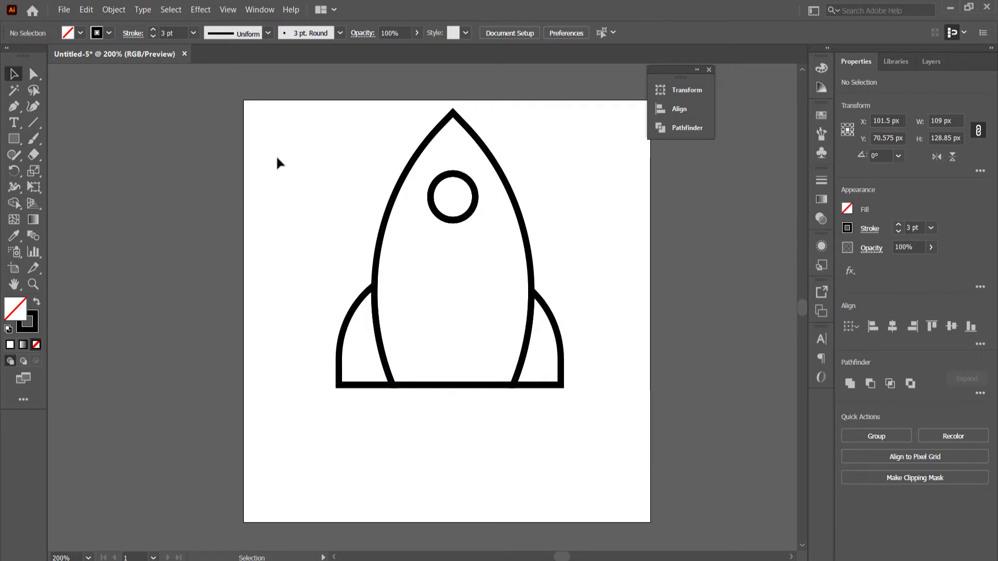
Nudge the whole rocket slightly left and down.
key("ctrl+a")
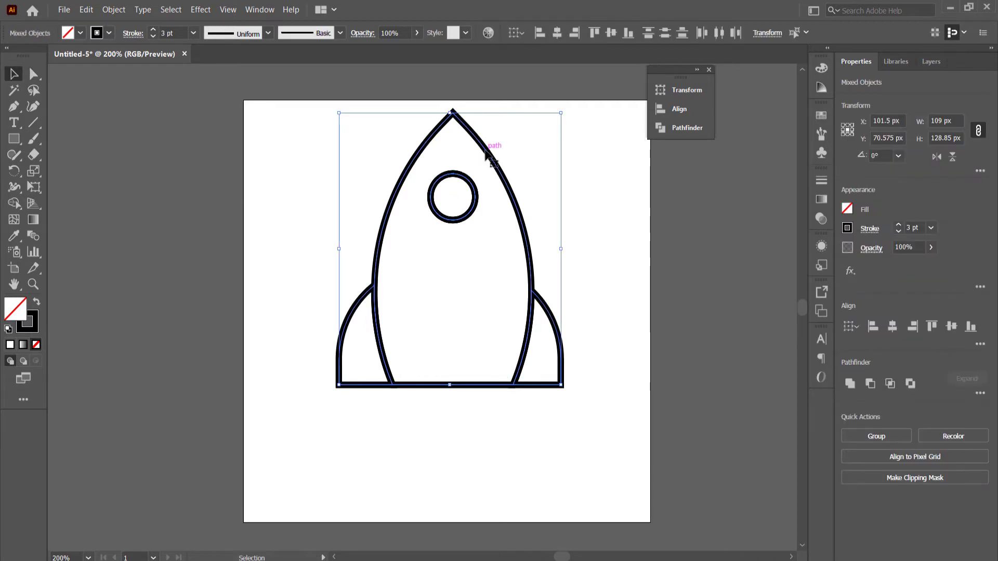
mouse_move(485, 154)
left_mouse_down()
mouse_move(489, 171)
mouse_move(480, 163)
left_mouse_up()
left_click(599, 270)
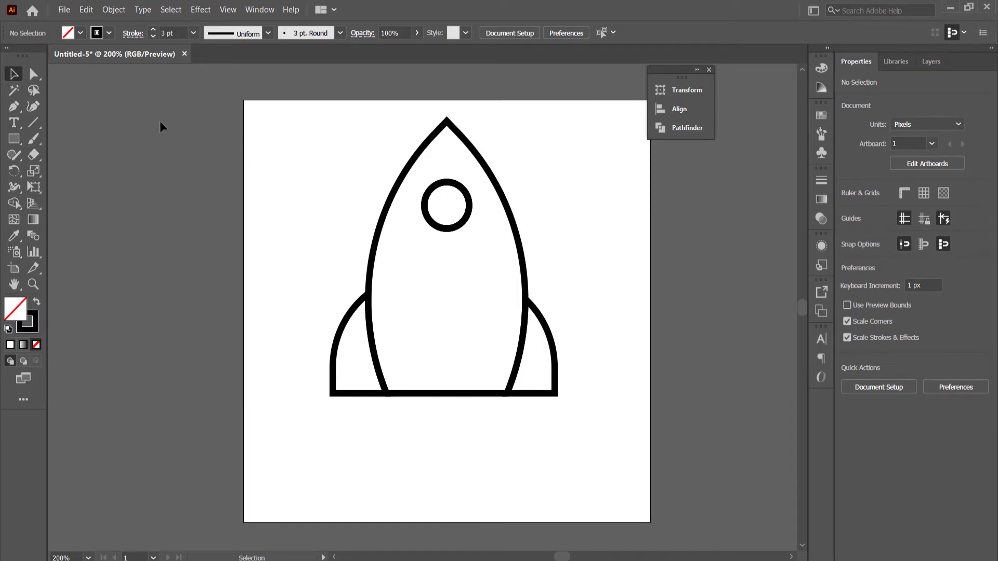
left_click(17, 108)
Draw a closed teardrop shape with the Pen tool beside the rocket.
left_click(295, 121)
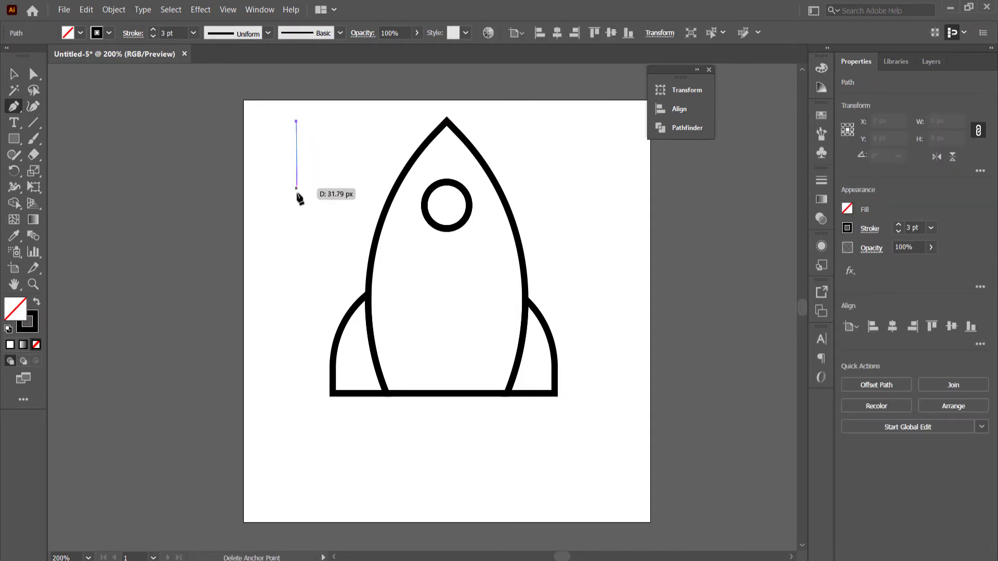
left_click_drag(296, 229, 364, 229)
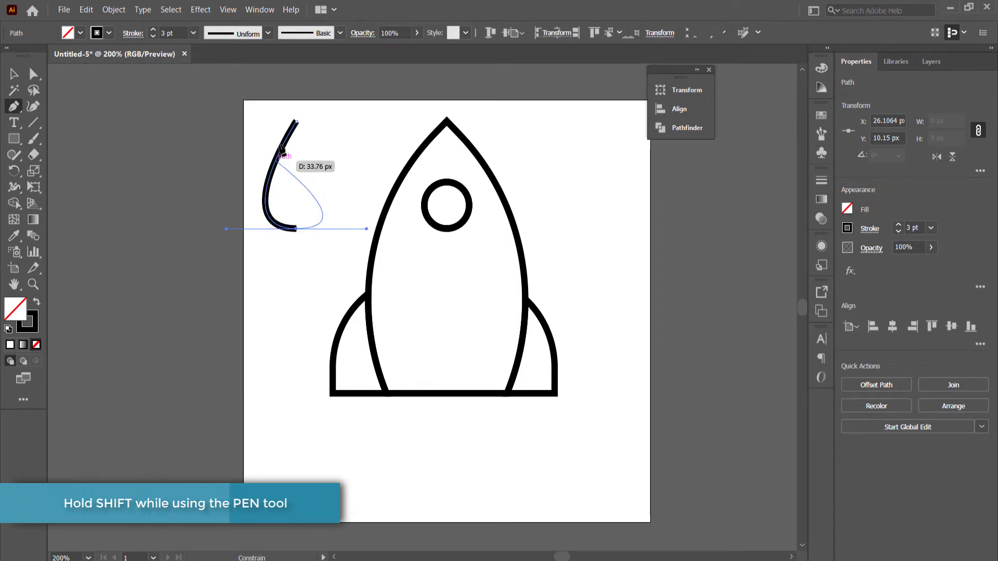
left_click(296, 122)
left_click(296, 122)
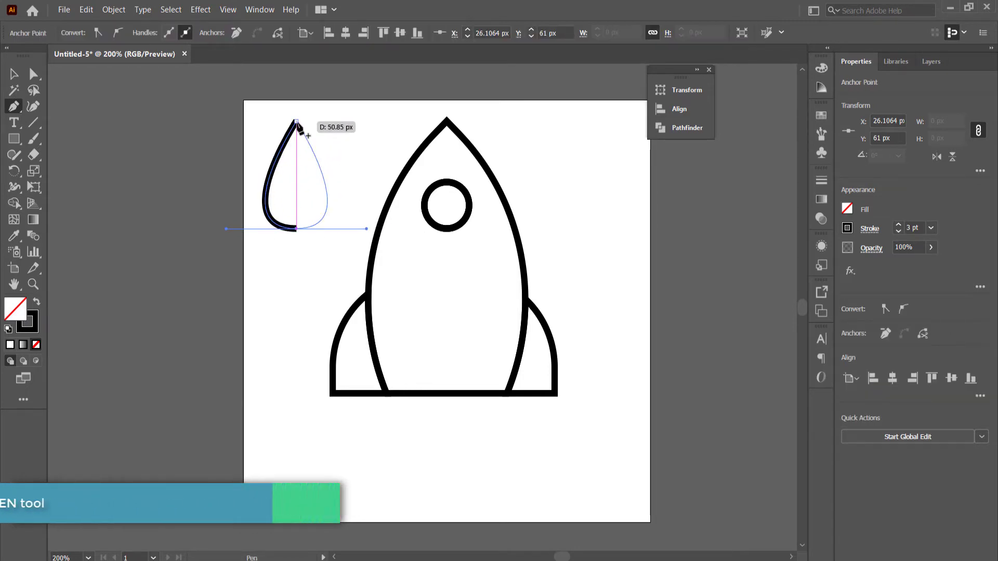
Stretch the teardrop, rotate it 180°, shorten it beneath the rocket as a flame, and save the artwork.
left_click(17, 76)
left_click_drag(300, 233, 295, 264)
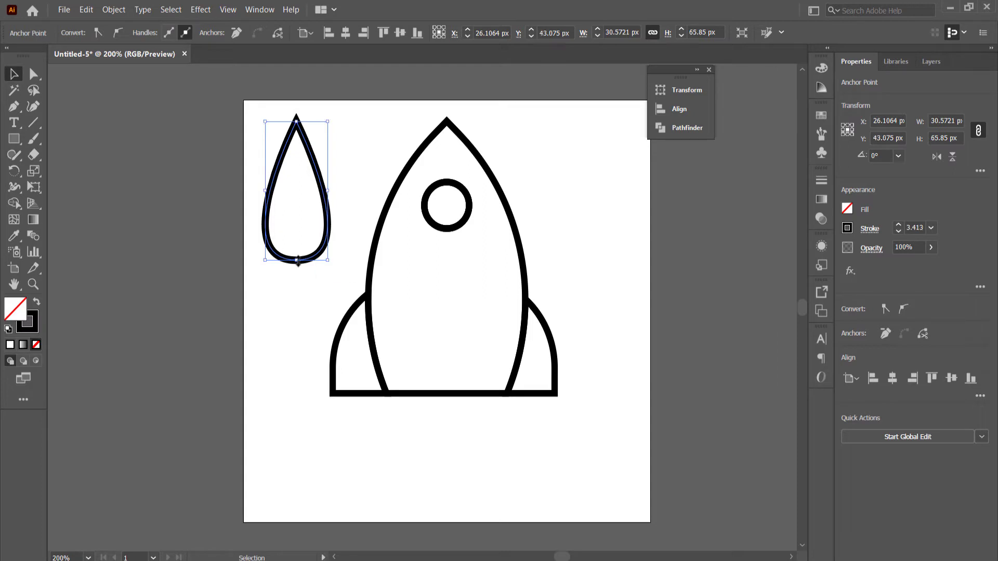
left_click(337, 121)
left_click(304, 134)
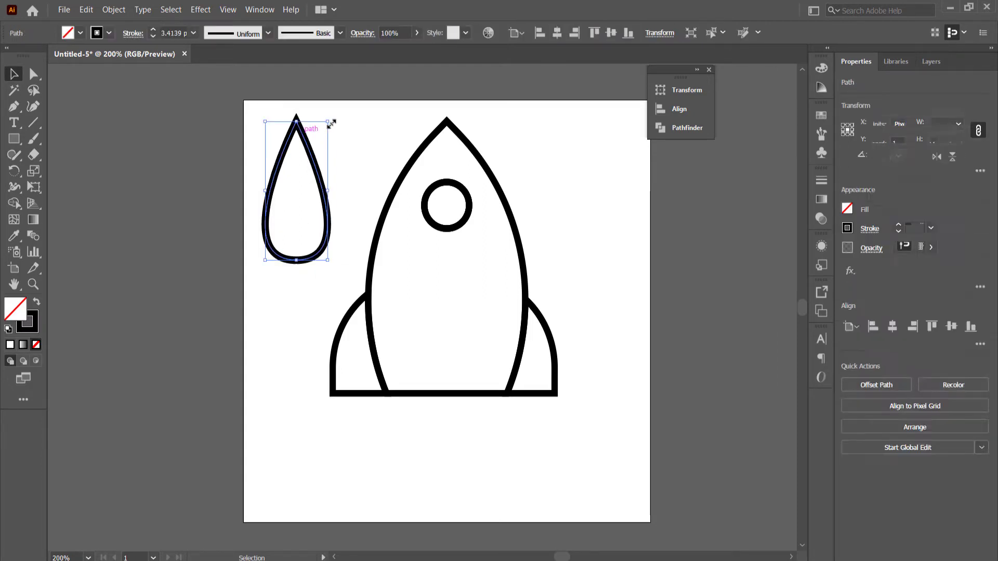
left_click_drag(330, 120, 253, 240)
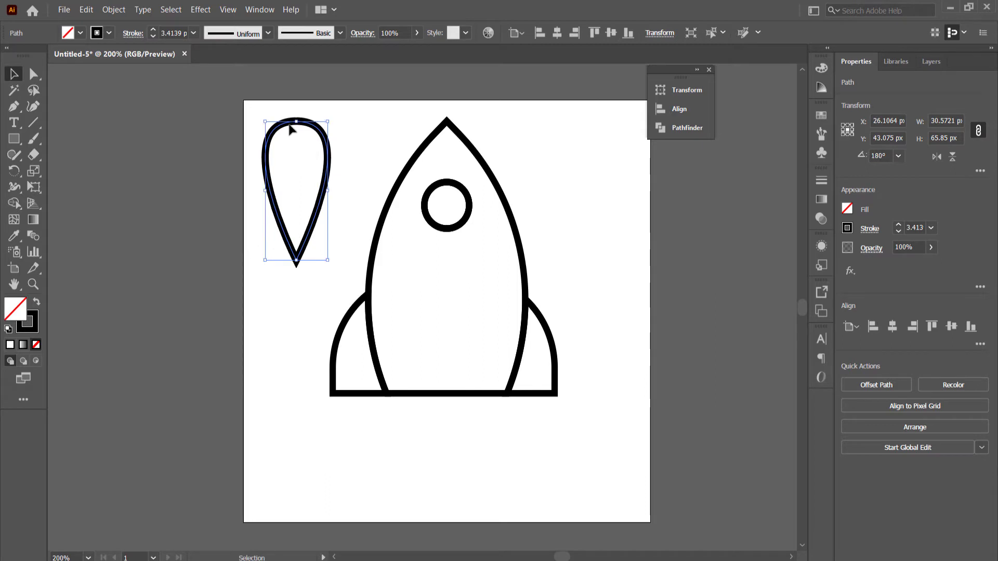
left_click_drag(297, 124, 441, 400)
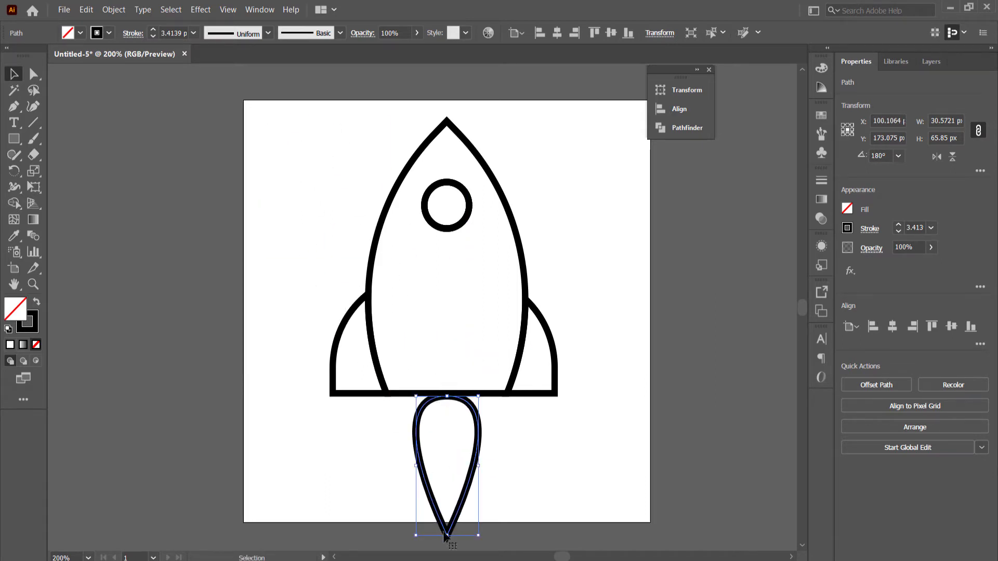
left_click_drag(446, 535, 447, 484)
left_click(573, 283)
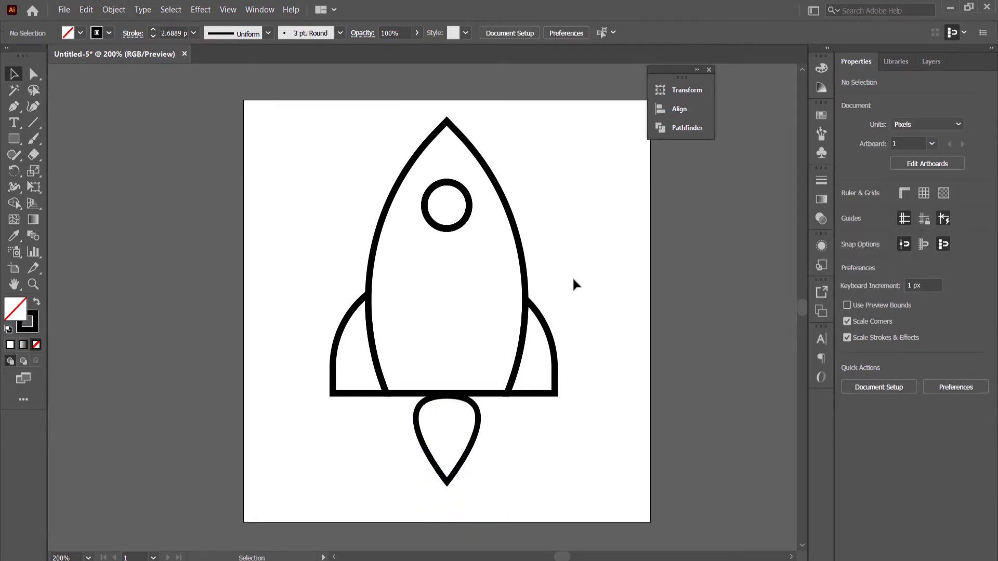
key("ctrl+z")
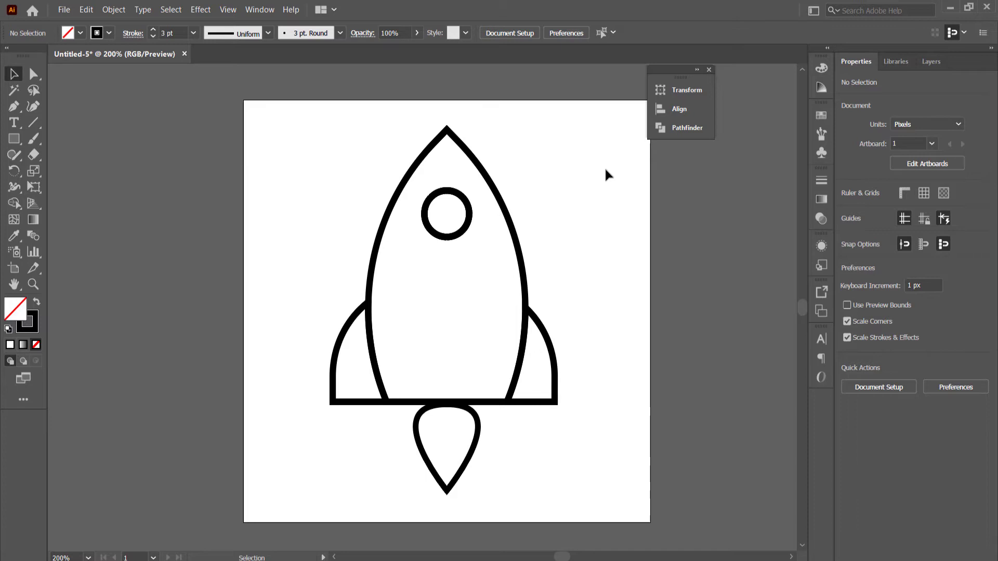
left_click(64, 10)
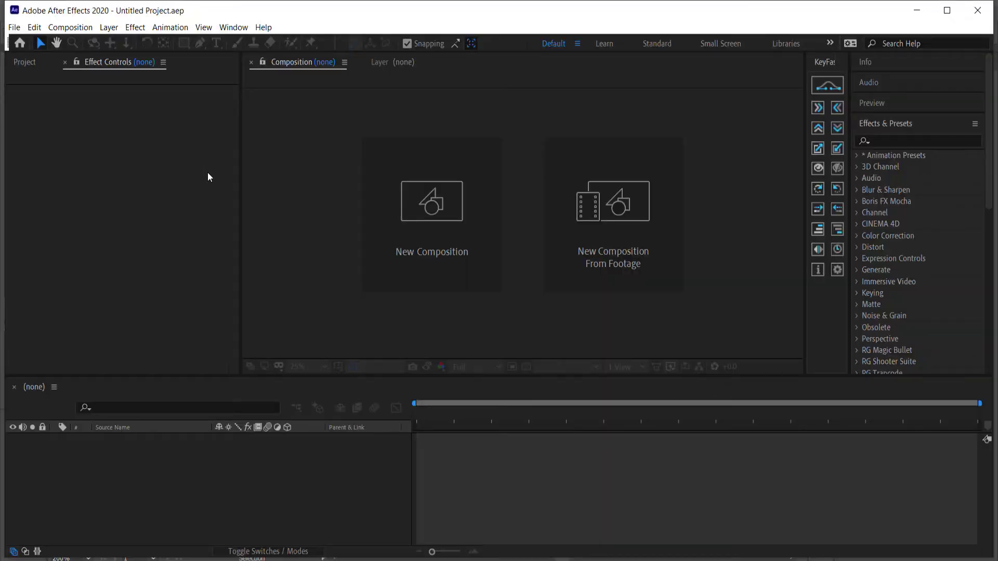
Import ROCKETsingle200x200.ai with Import Kind Composition and Layer Size footage dimensions.
left_click(23, 63)
right_click(88, 231)
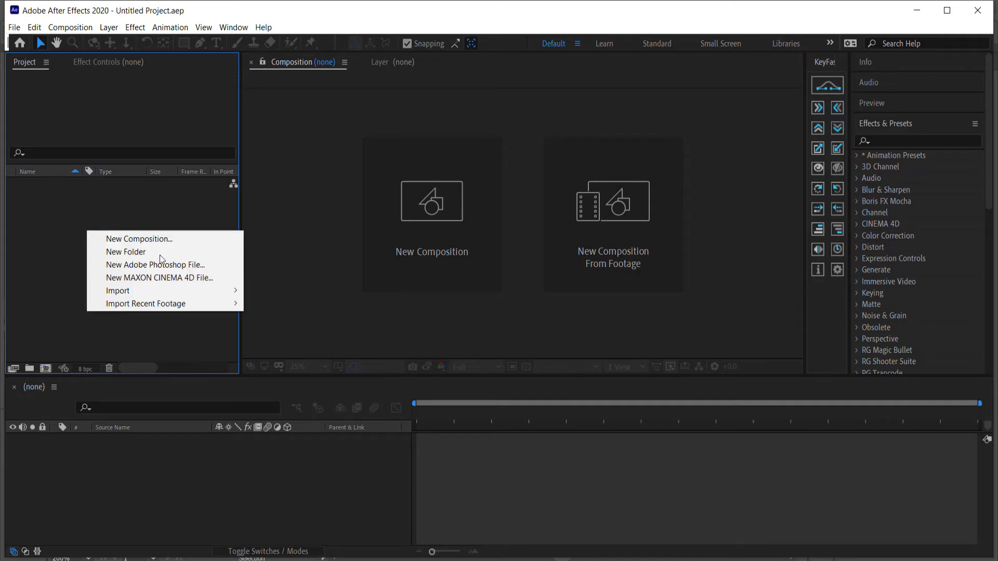
mouse_move(154, 293)
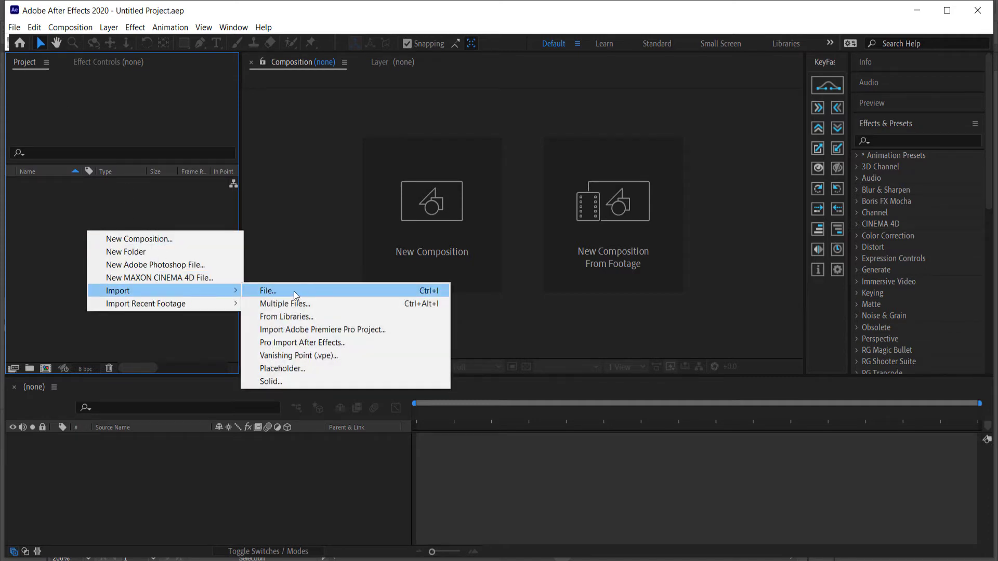
left_click(294, 292)
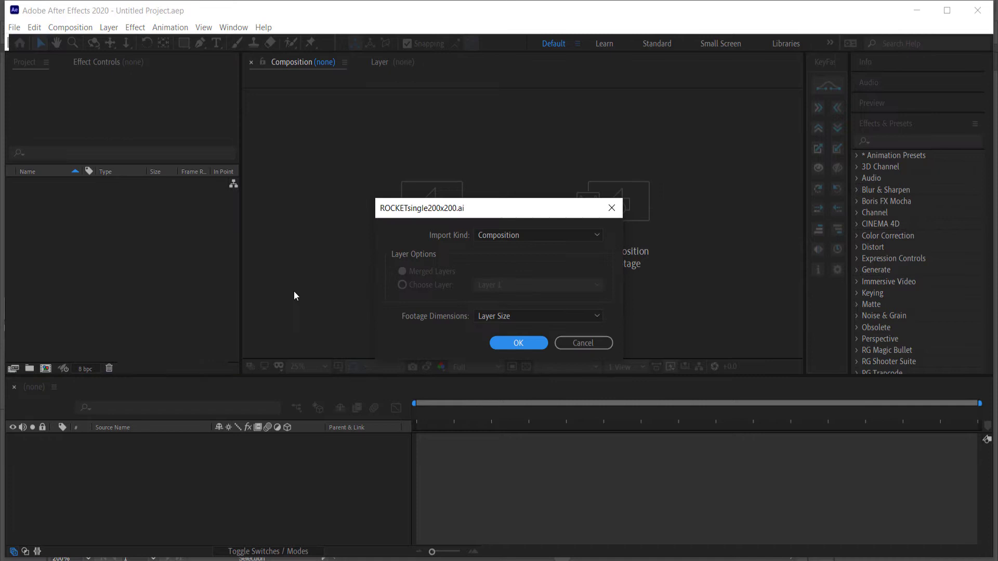
left_click(525, 232)
left_click(524, 232)
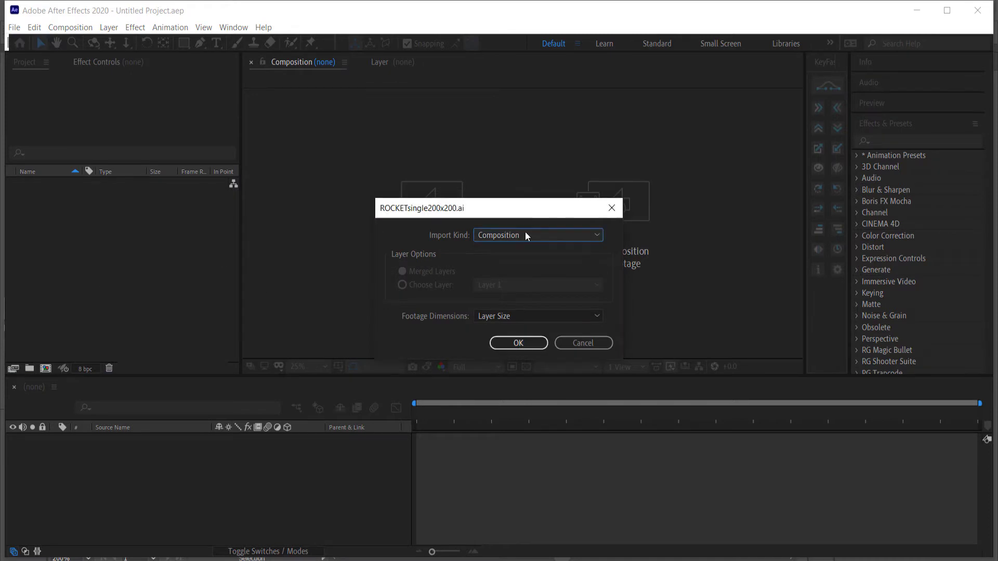
left_click(512, 317)
left_click(513, 317)
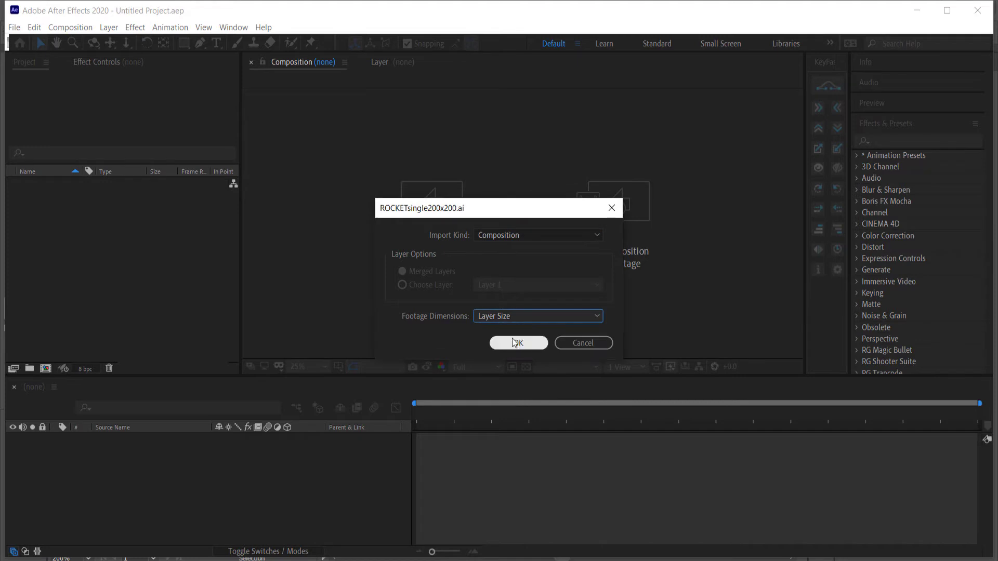
left_click(515, 343)
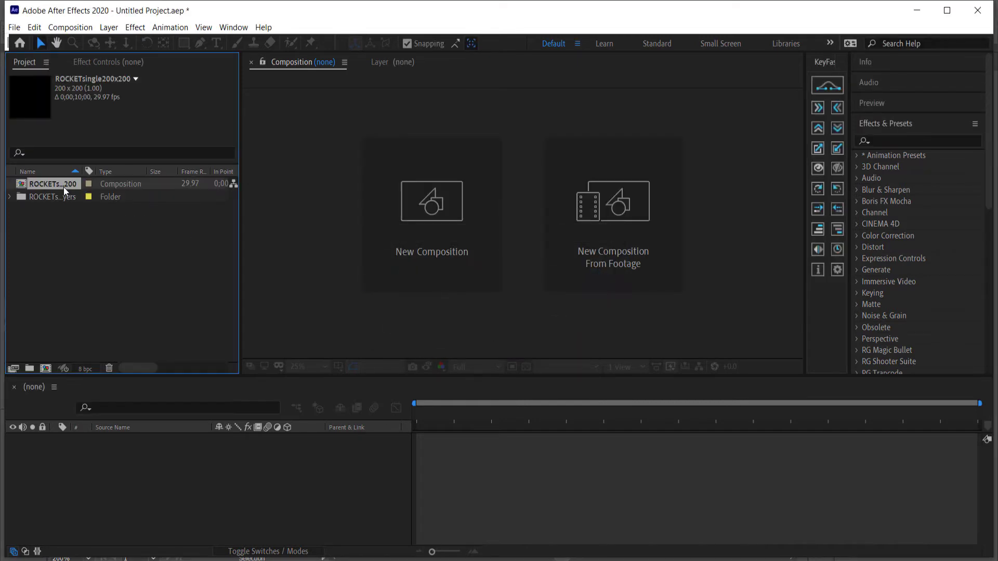
Open ROCKETsingle200x200 and apply the Fill effect to Layer 1 to turn the rocket outline red.
double_click(63, 186)
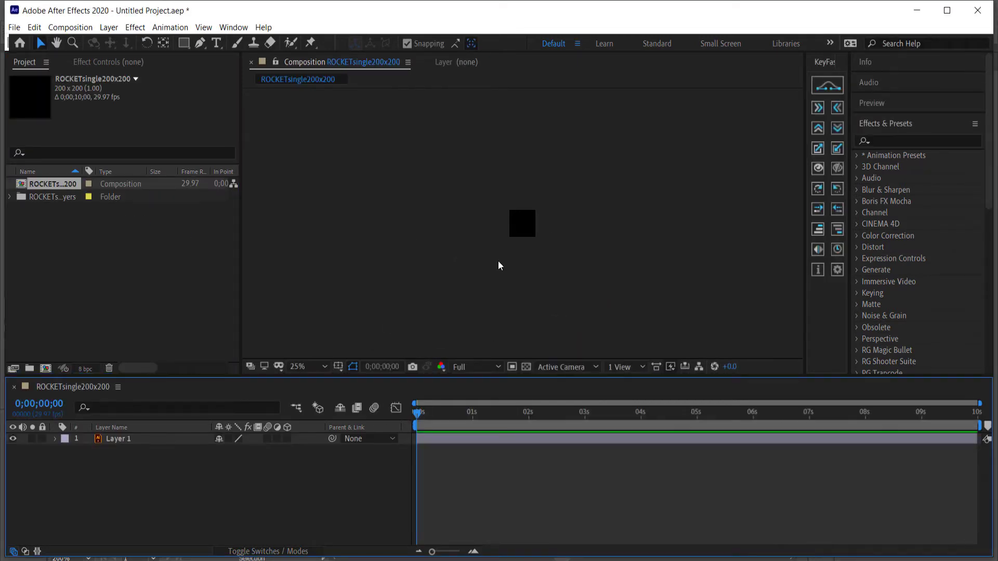
scroll(528, 217, "up", 4)
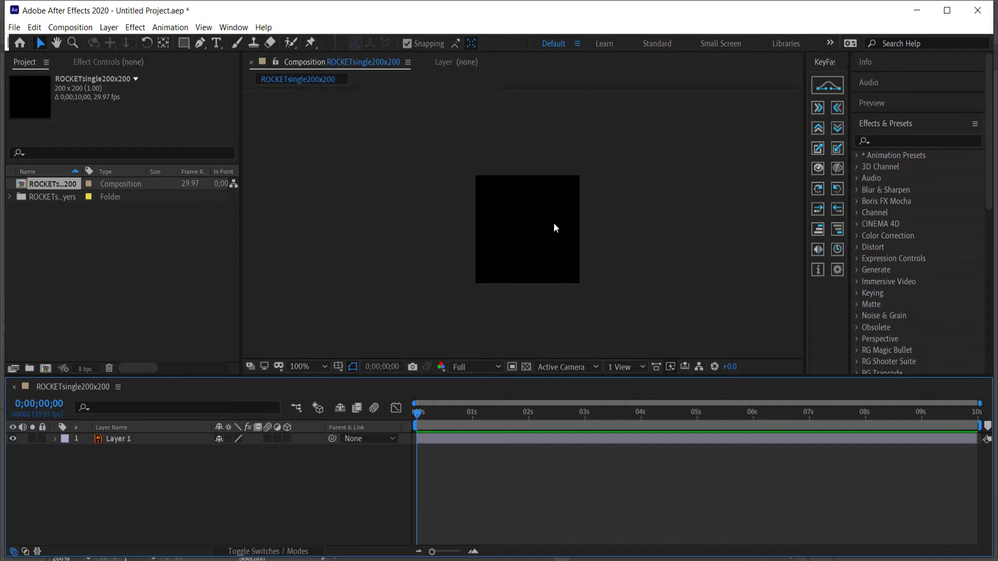
left_click(893, 141)
type("fill")
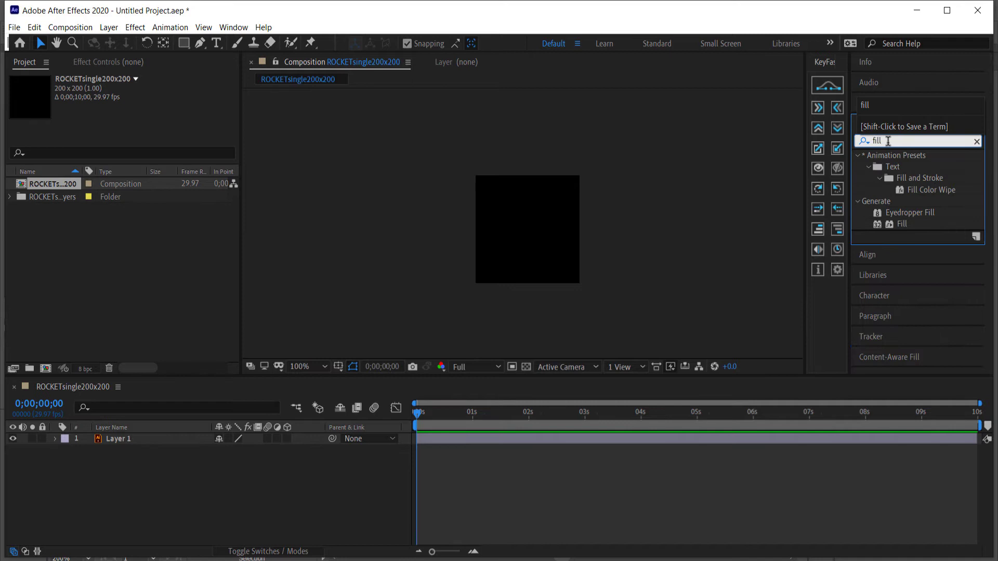
left_click_drag(902, 224, 142, 442)
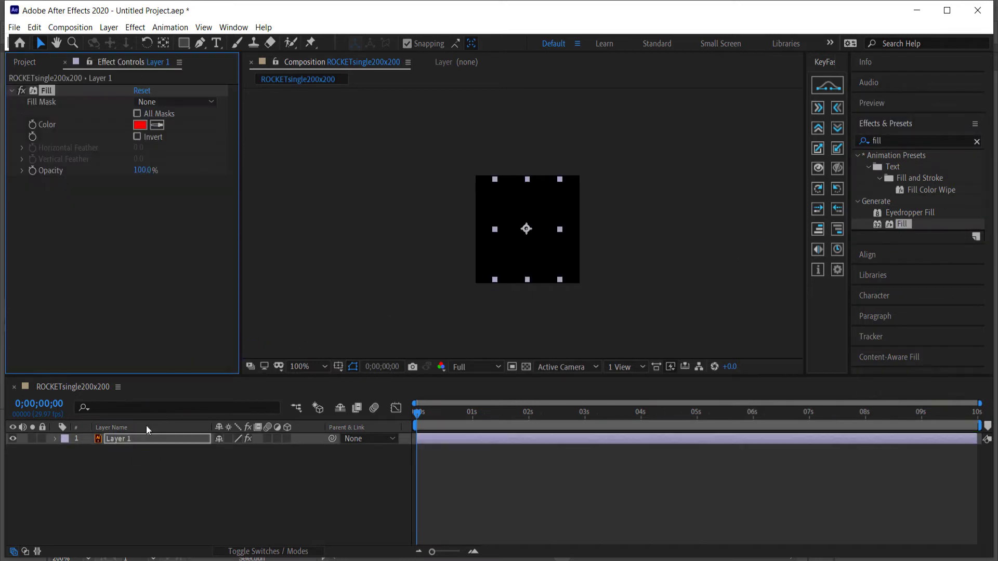
left_click(628, 227)
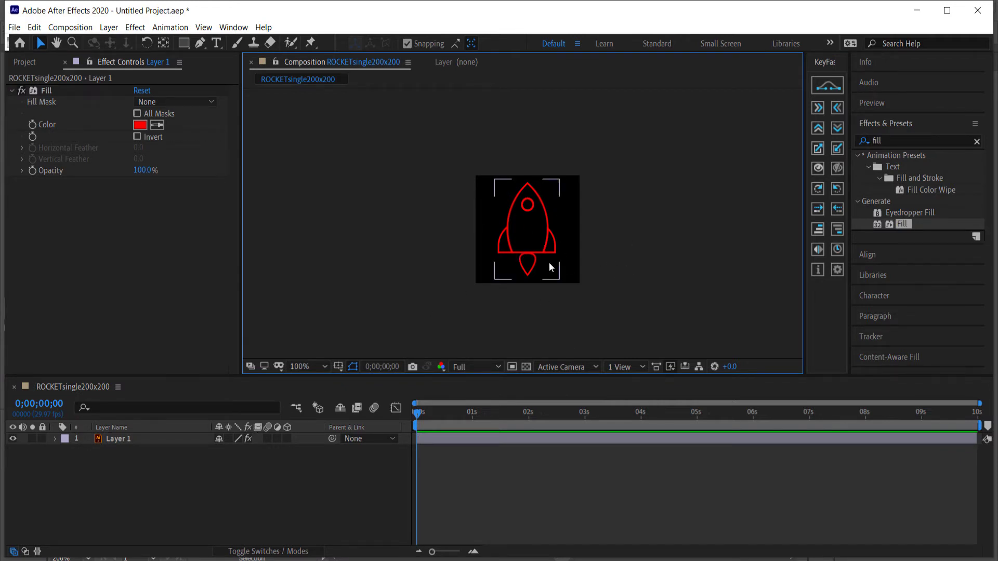
Run Create Shapes from Vector Layer on Layer 1, producing the Layer 1 Outlines shape layer.
right_click(141, 439)
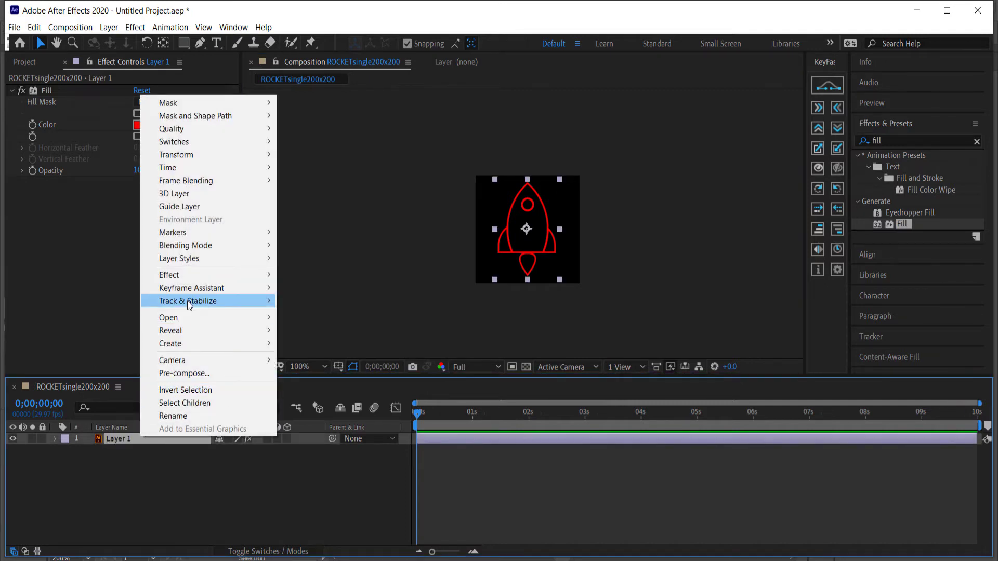
mouse_move(192, 344)
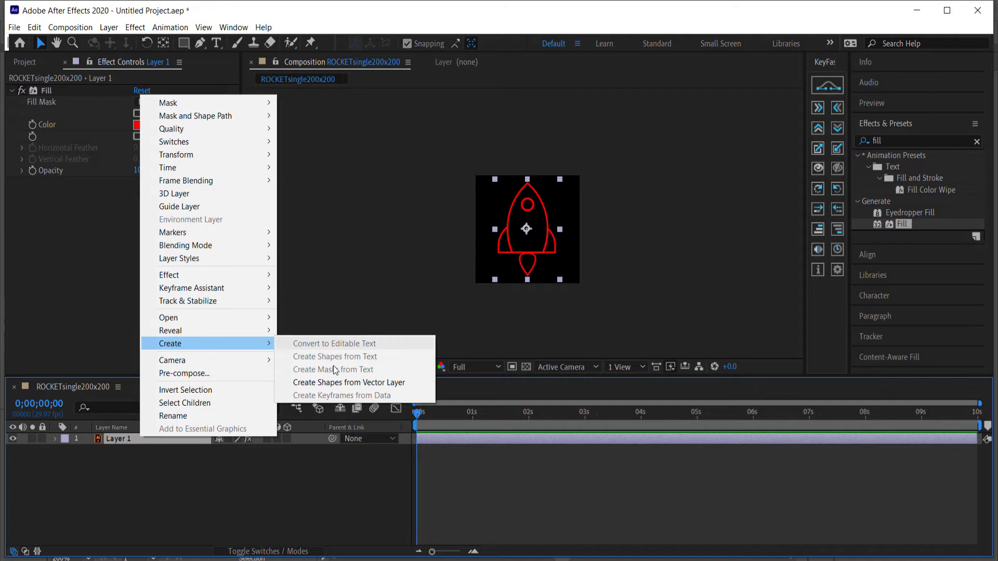
left_click(336, 384)
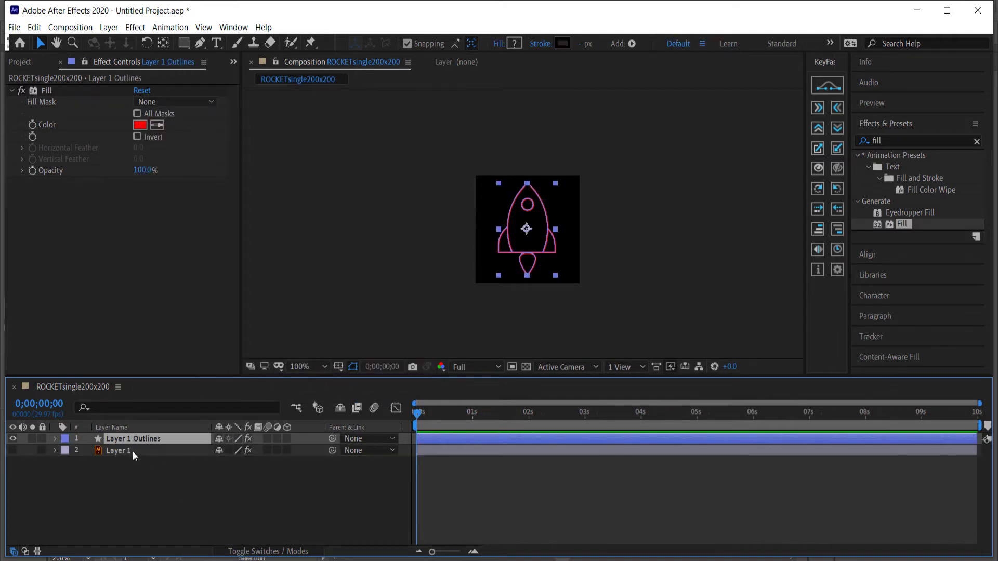
left_click(170, 493)
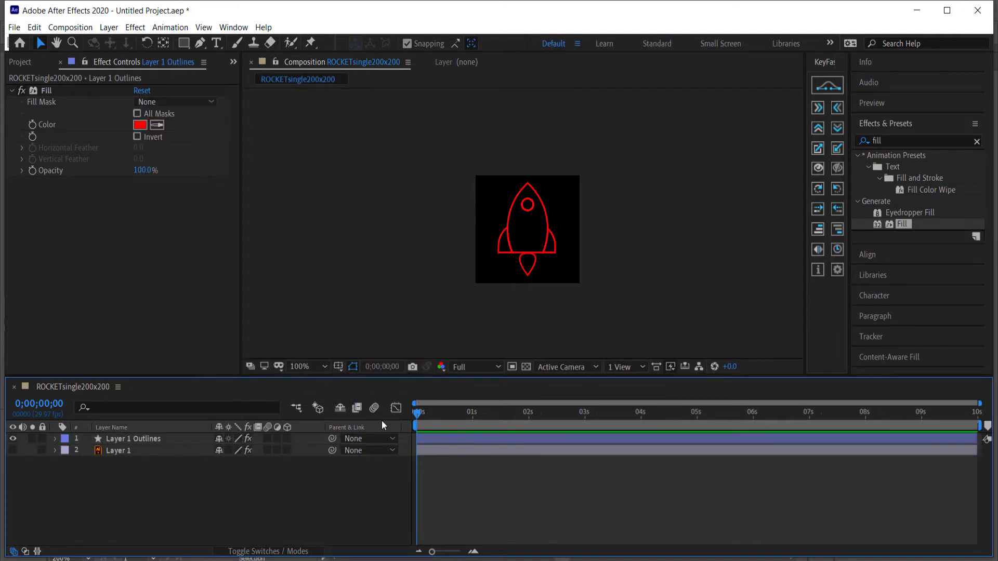
Add Trim Paths to Layer 1 Outlines and reveal its settings.
left_click(55, 439)
left_click(319, 451)
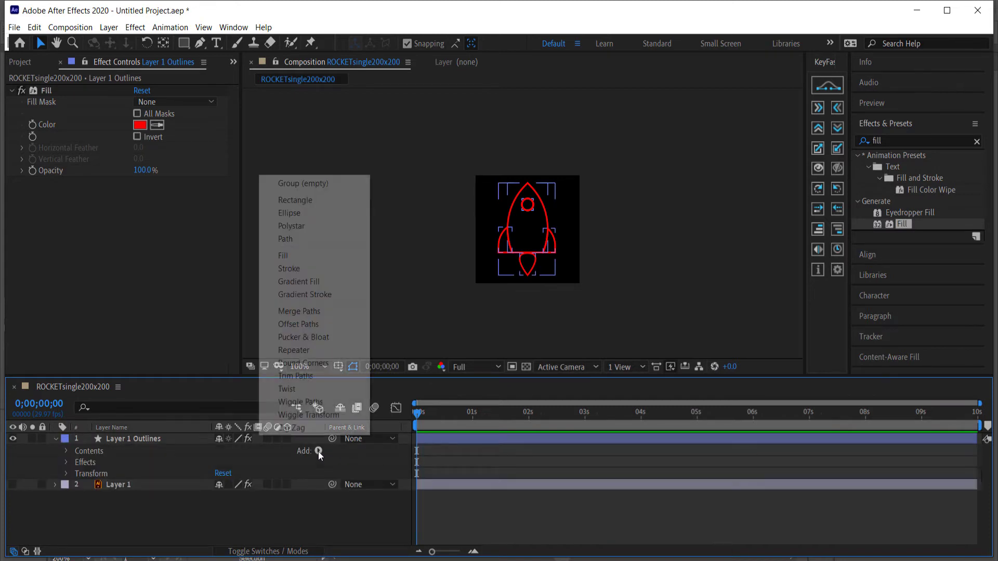
left_click(295, 376)
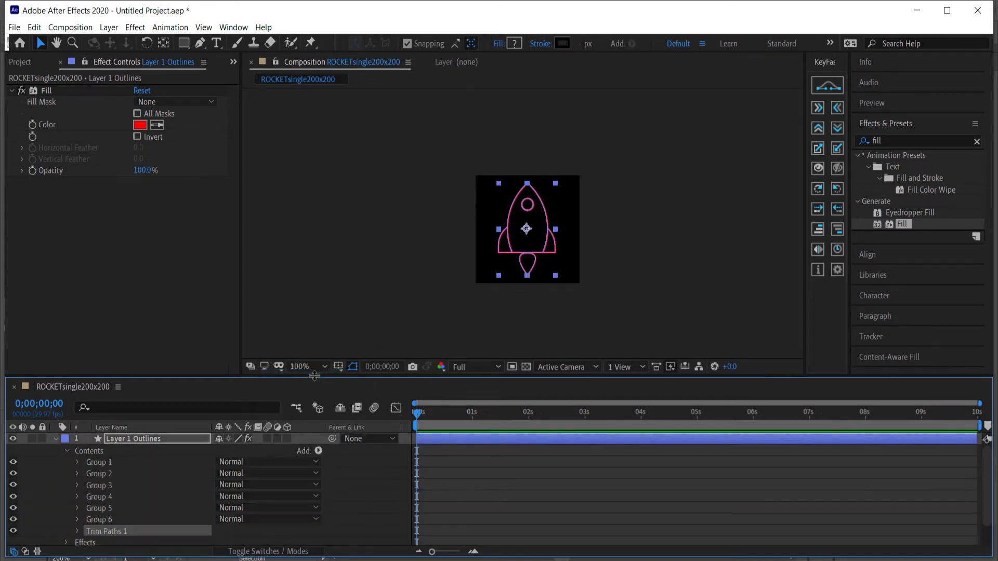
left_click(77, 531)
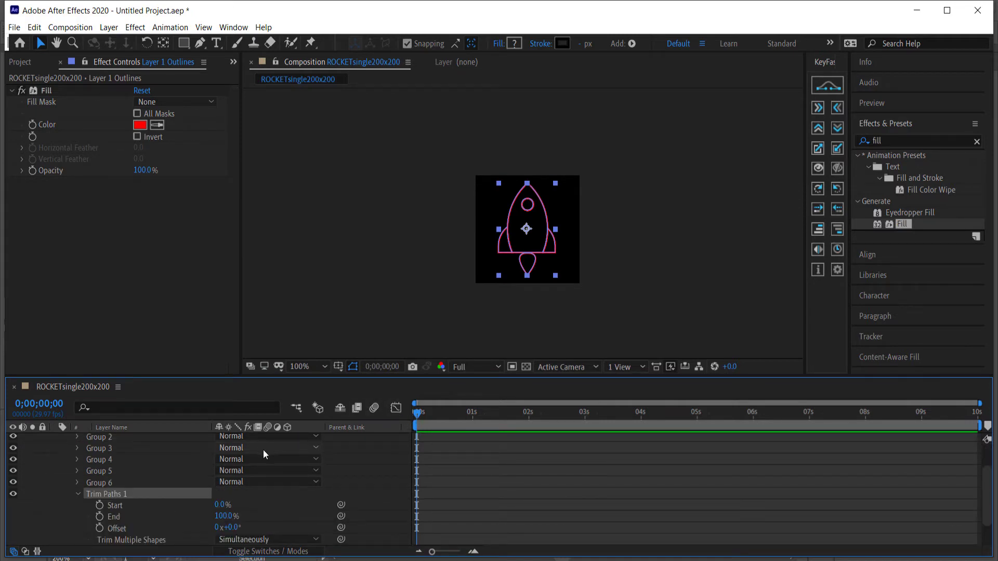
Keyframe Trim Paths End at 100% at 1s and 0% at 0s.
left_click_drag(450, 415, 475, 414)
left_click(99, 517)
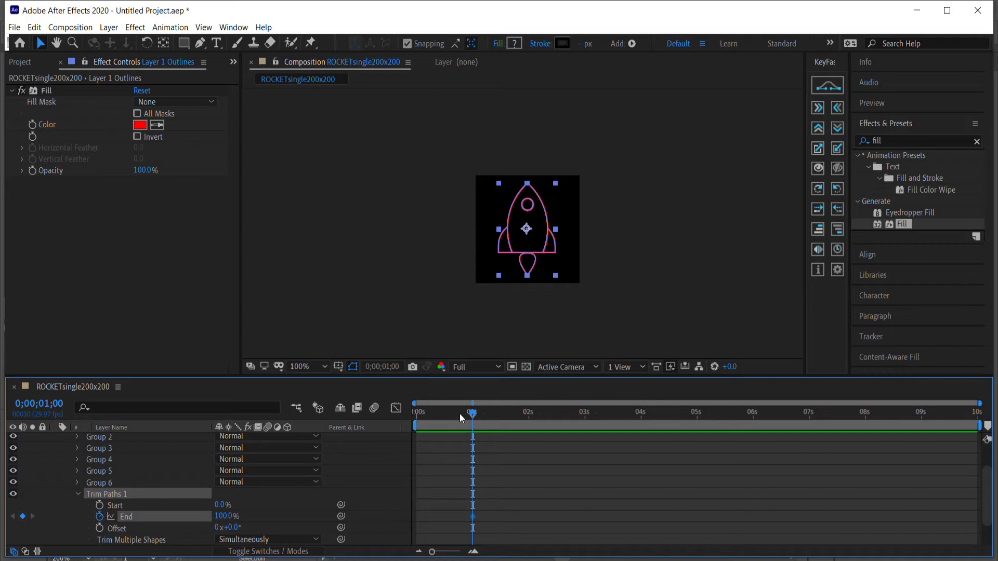
left_click_drag(459, 414, 394, 413)
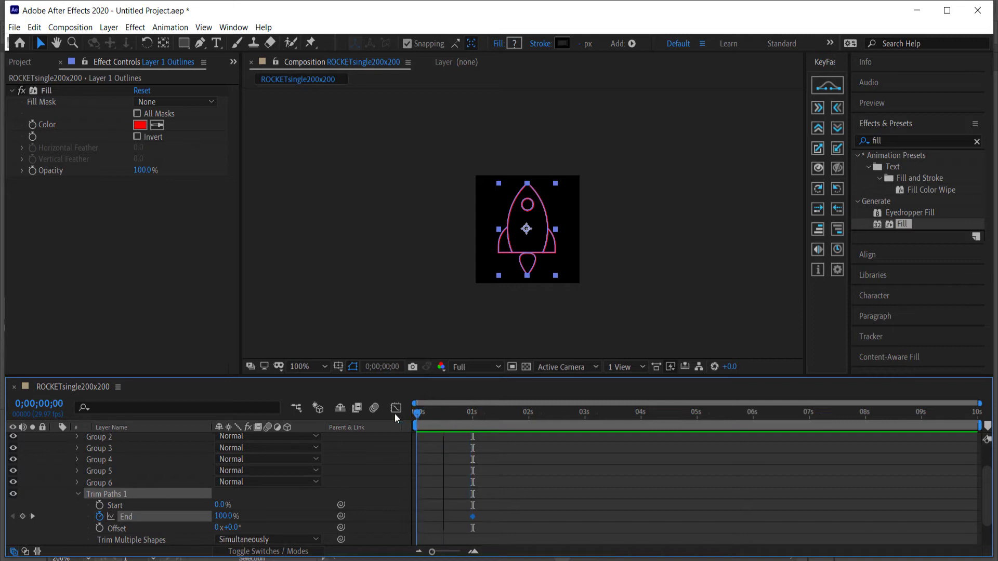
left_click(222, 517)
type("0")
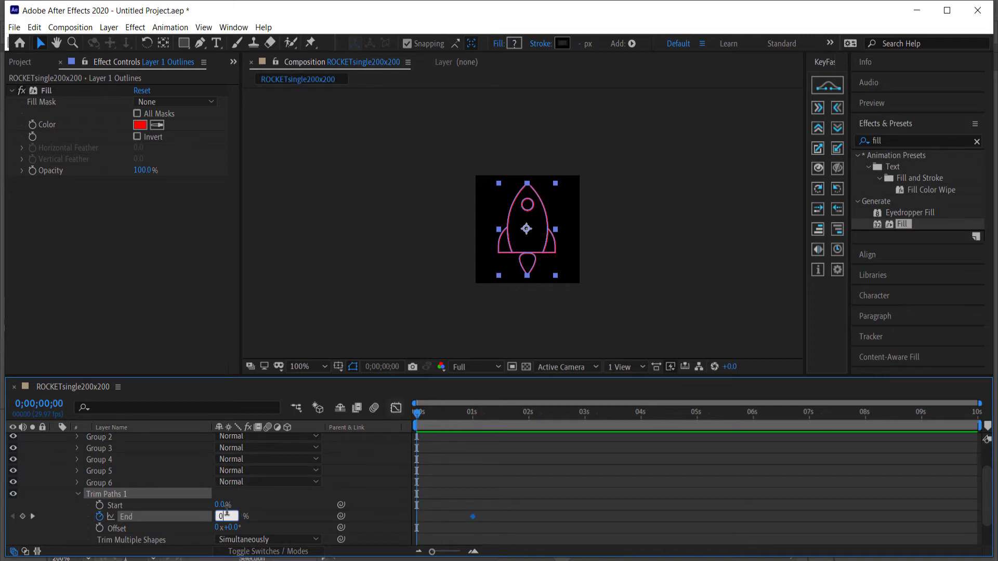
key("Return")
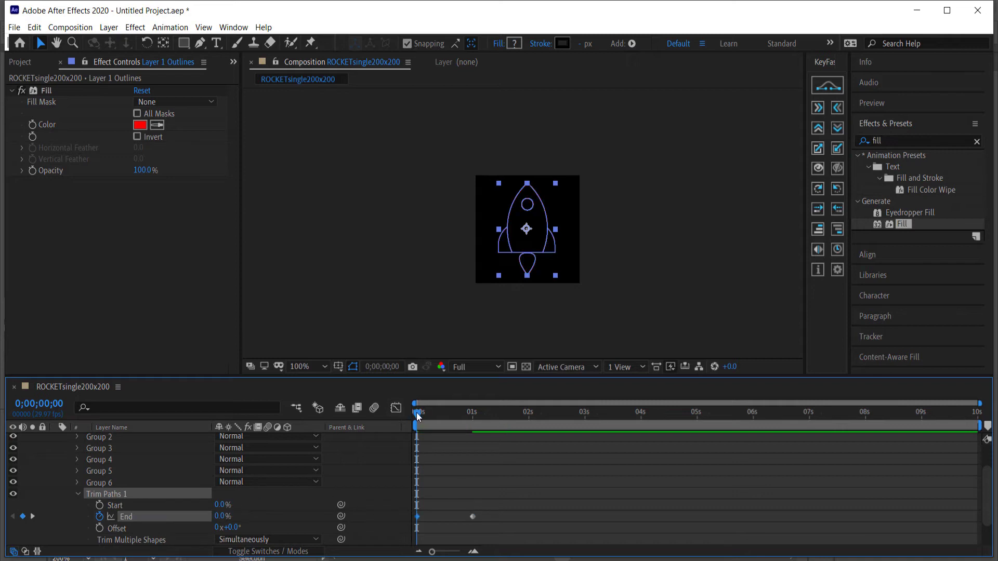
mouse_move(416, 413)
left_mouse_down()
mouse_move(474, 415)
mouse_move(395, 415)
mouse_move(487, 413)
mouse_move(410, 413)
mouse_move(484, 413)
mouse_move(476, 413)
left_mouse_up()
Keyframe Trim Paths Start from 0% to 100% and shift those keys to 2–3 seconds.
left_click(659, 248)
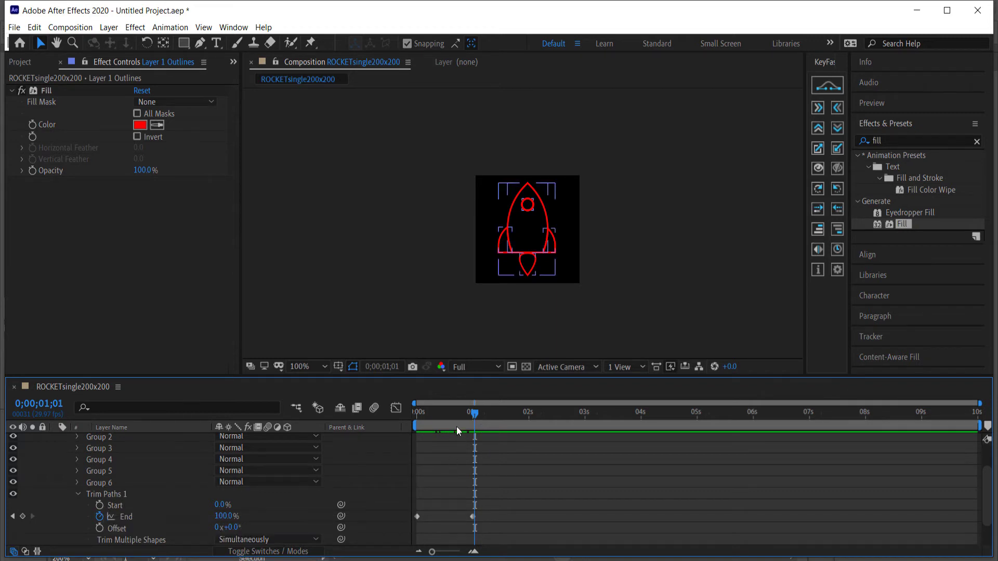
left_click(99, 505)
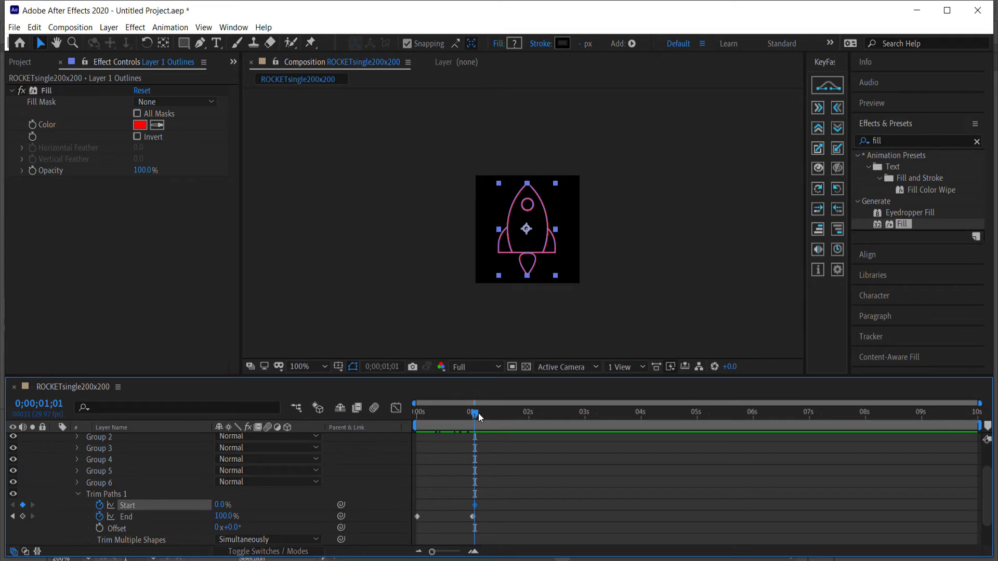
left_click_drag(478, 412, 529, 414)
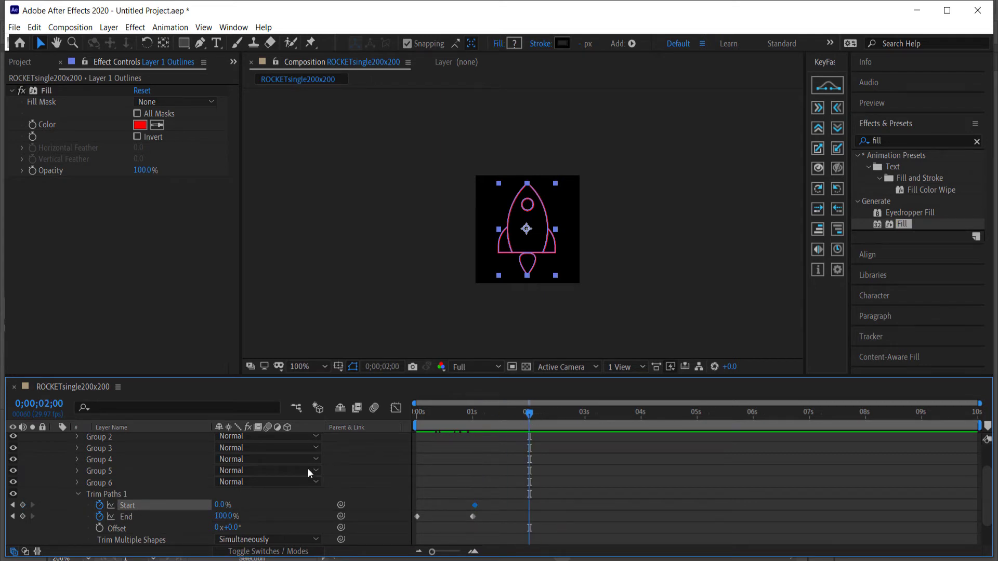
left_click_drag(217, 505, 275, 505)
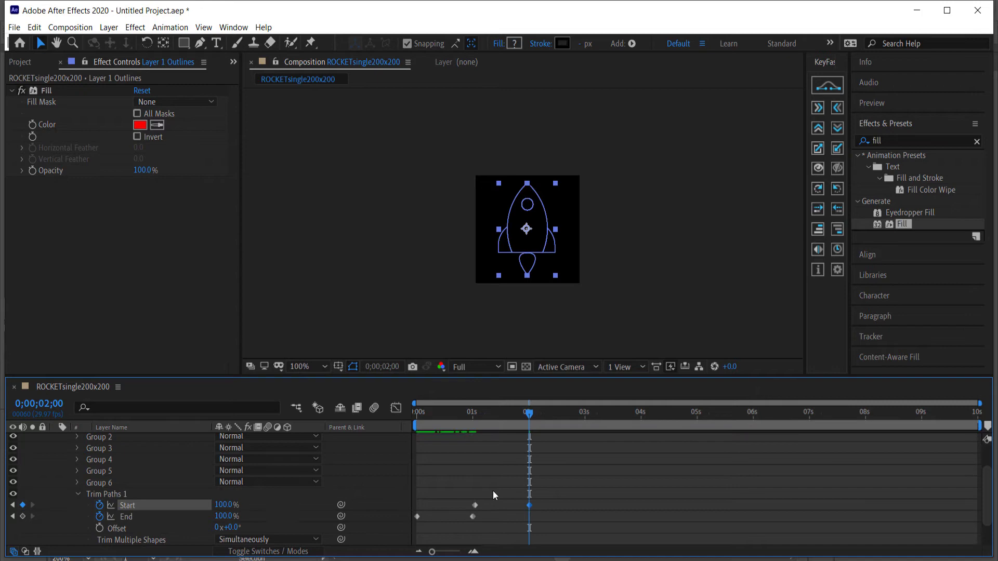
mouse_move(544, 500)
left_mouse_down()
mouse_move(464, 506)
mouse_move(529, 502)
left_mouse_up()
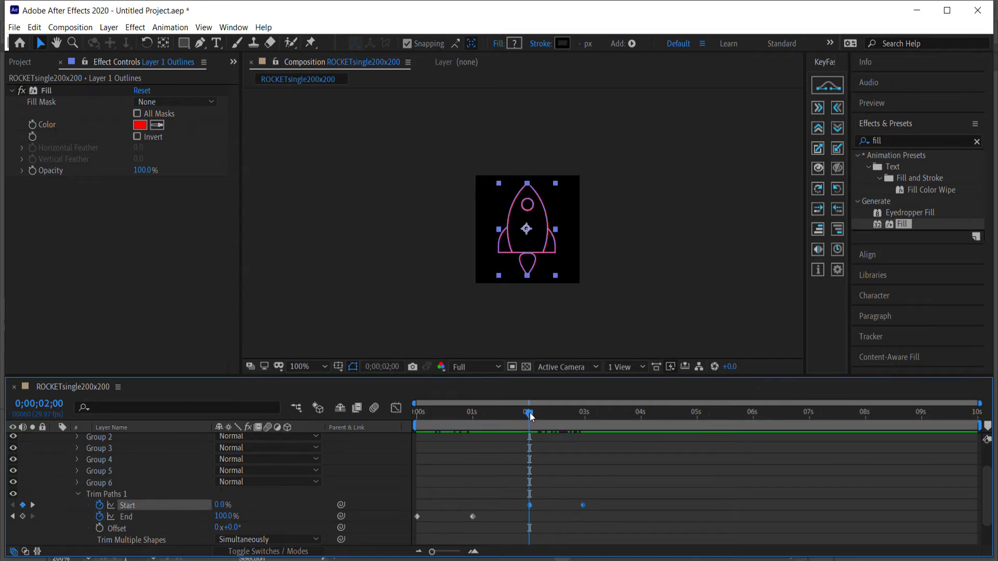
mouse_move(529, 413)
left_mouse_down()
mouse_move(631, 417)
mouse_move(588, 417)
left_mouse_up()
key("Home")
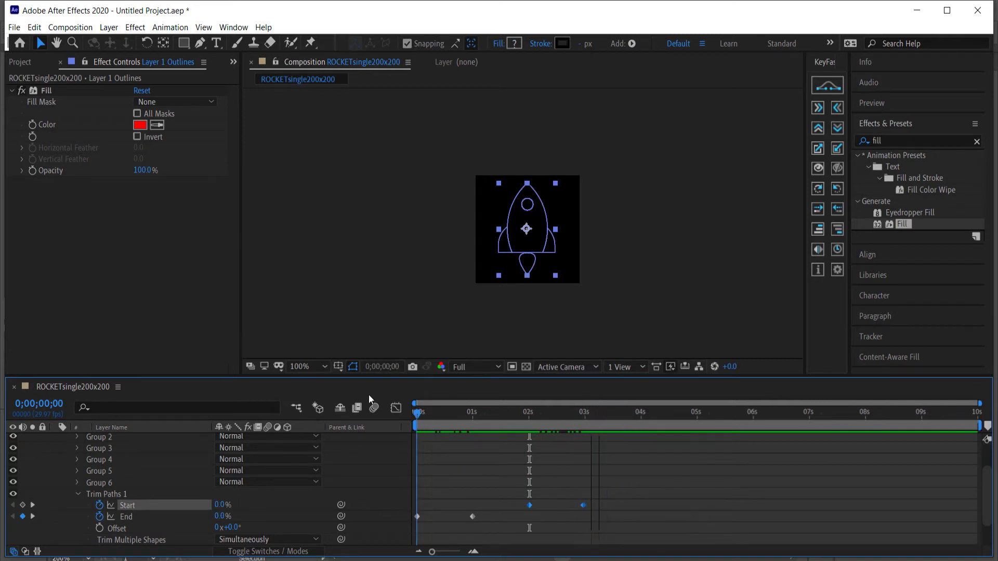
Preview the draw and erase, then apply Easy Ease to all Start and End keyframes.
left_click(652, 270)
key("space")
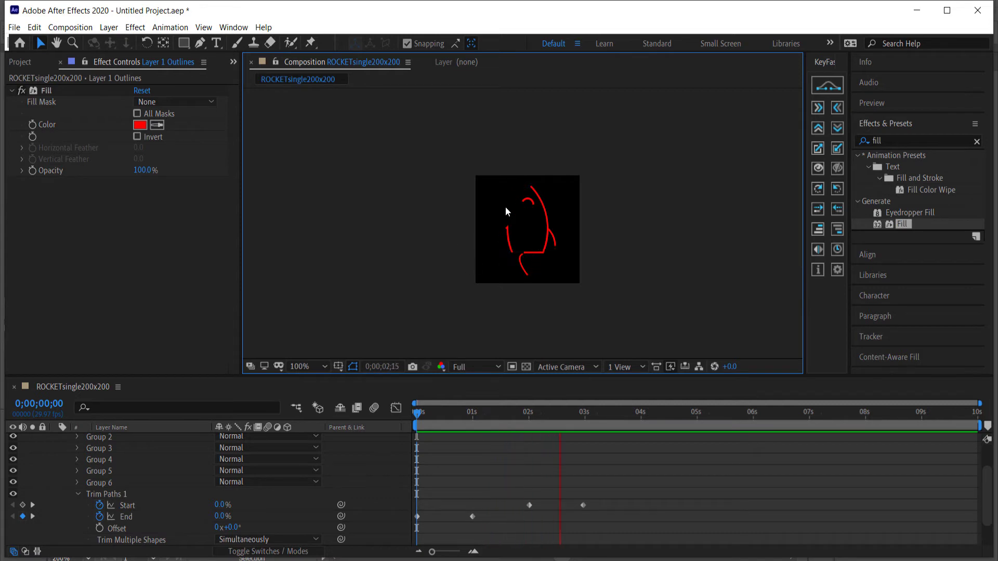
key("space")
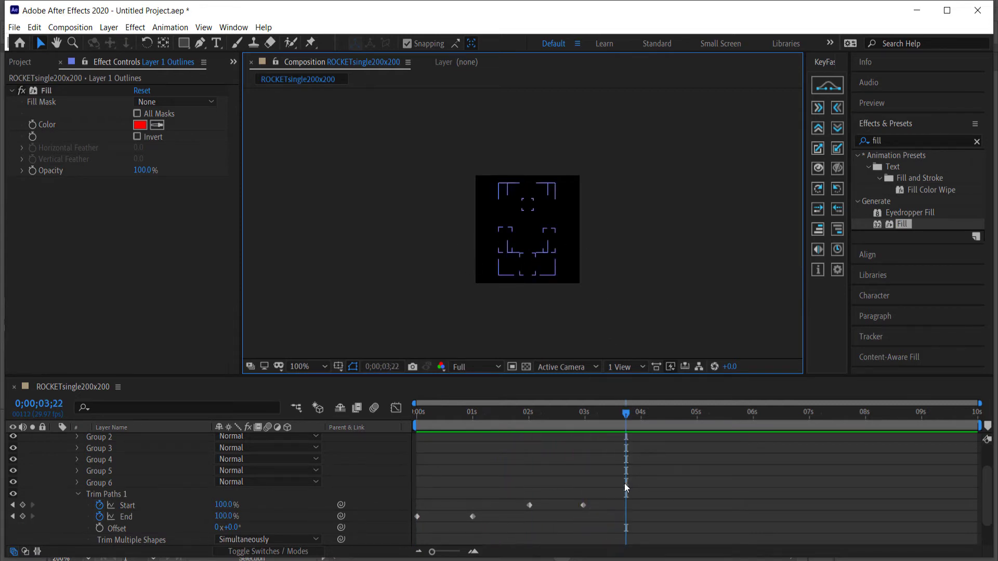
left_click_drag(624, 483, 407, 518)
right_click(415, 516)
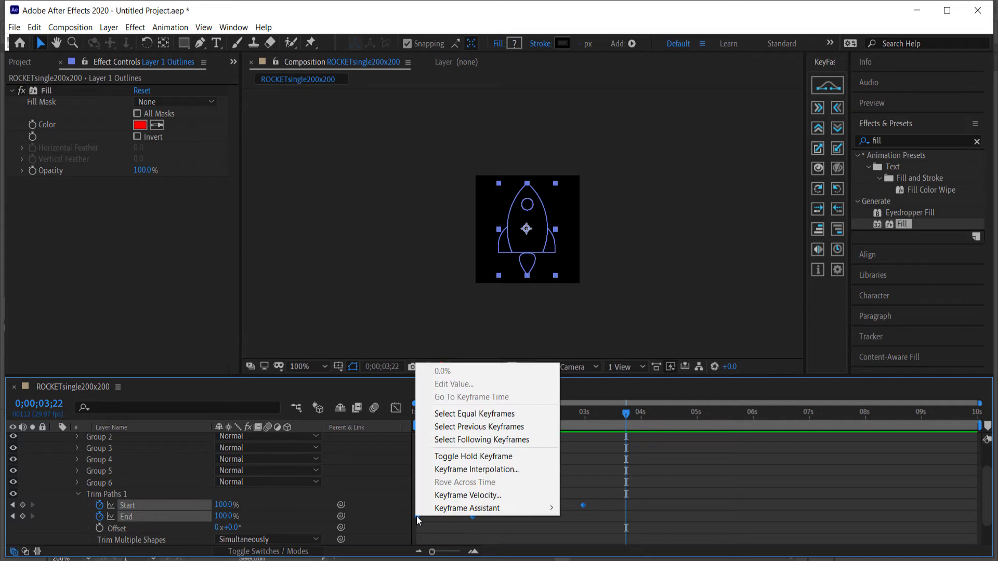
mouse_move(519, 508)
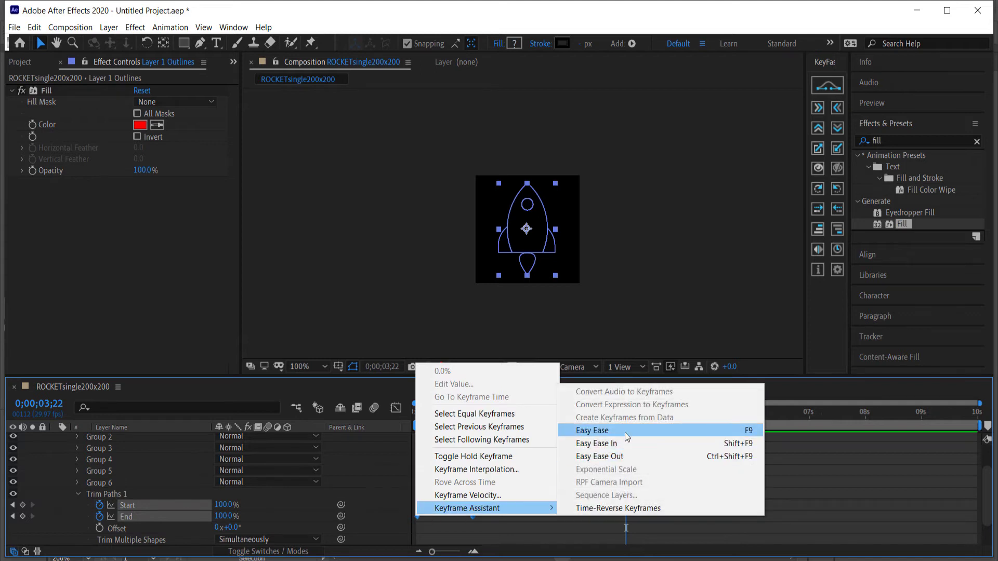
left_click(627, 431)
left_click_drag(625, 411, 395, 415)
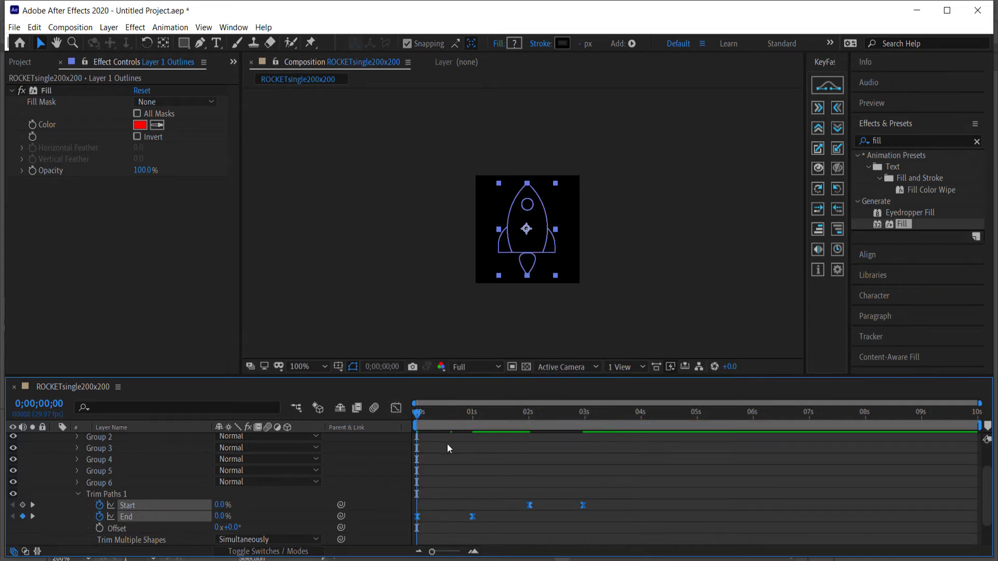
In the Graph Editor, lengthen keyframe influence handles to sharpen the speed curve peaks.
left_click(396, 408)
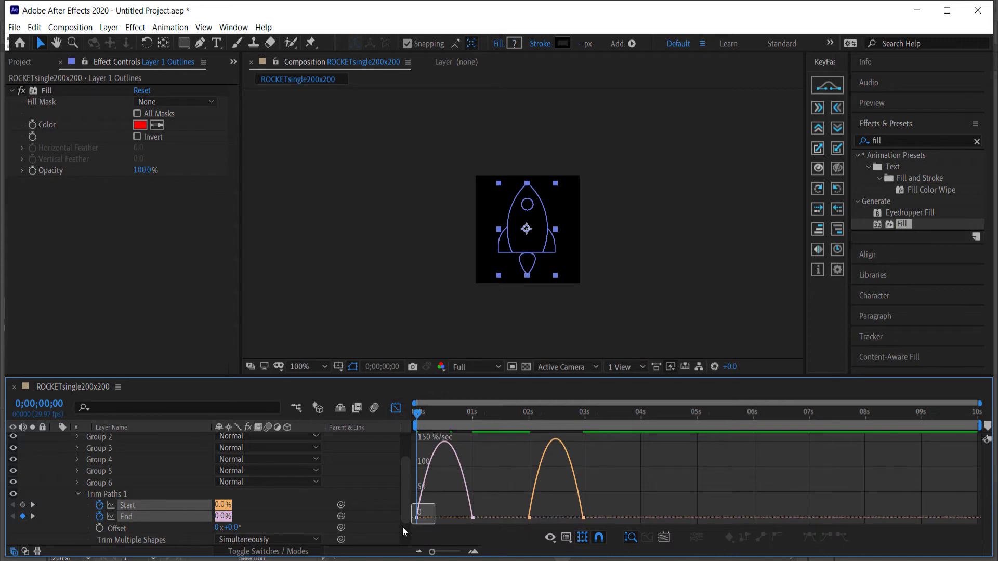
left_click_drag(426, 518, 444, 519)
mouse_move(542, 513)
left_mouse_down()
mouse_move(522, 526)
mouse_move(574, 519)
mouse_move(564, 518)
left_mouse_up()
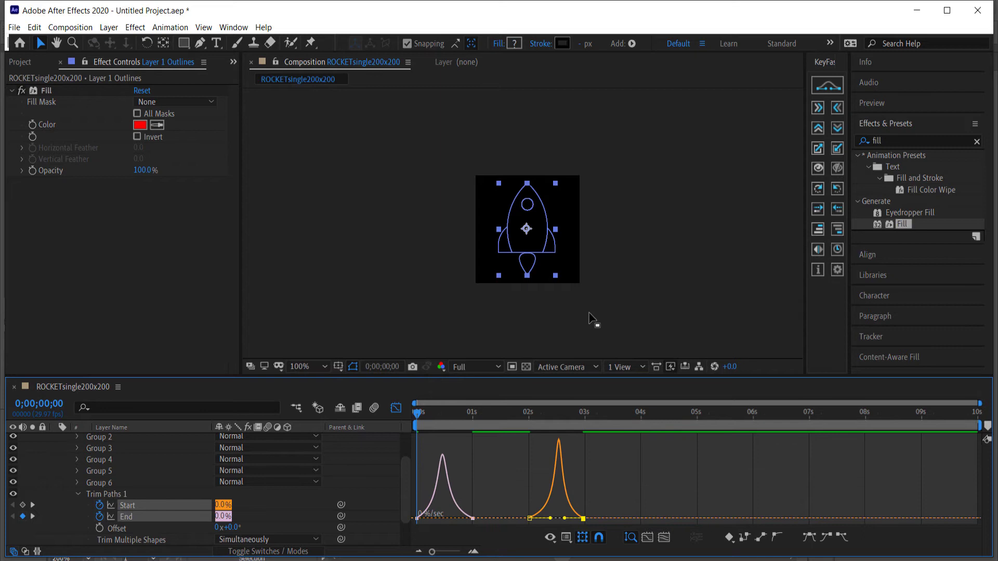
Preview the eased animation, then close the Graph Editor and collapse Layer 1 Outlines.
left_click(637, 292)
key("space")
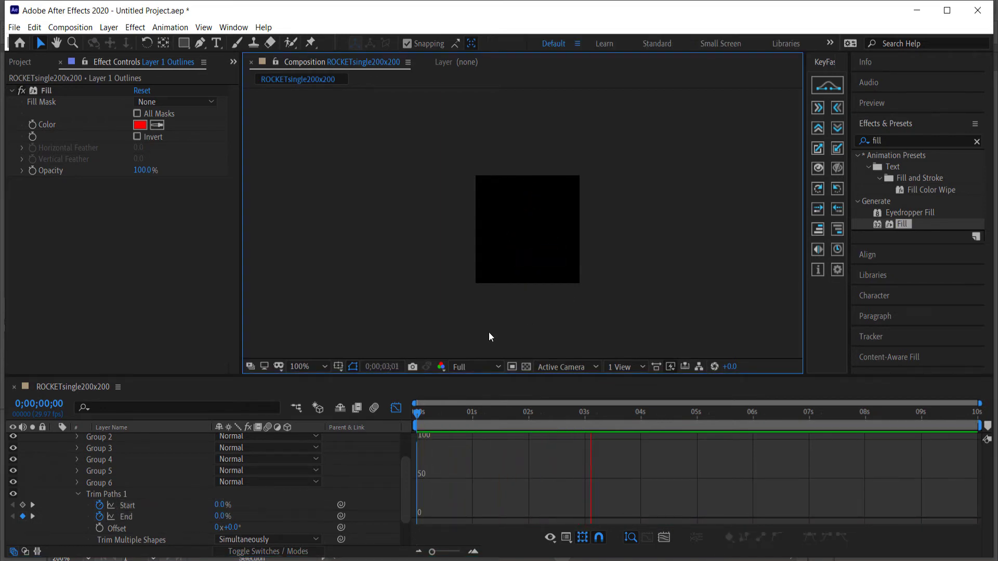
key("space")
left_click(396, 407)
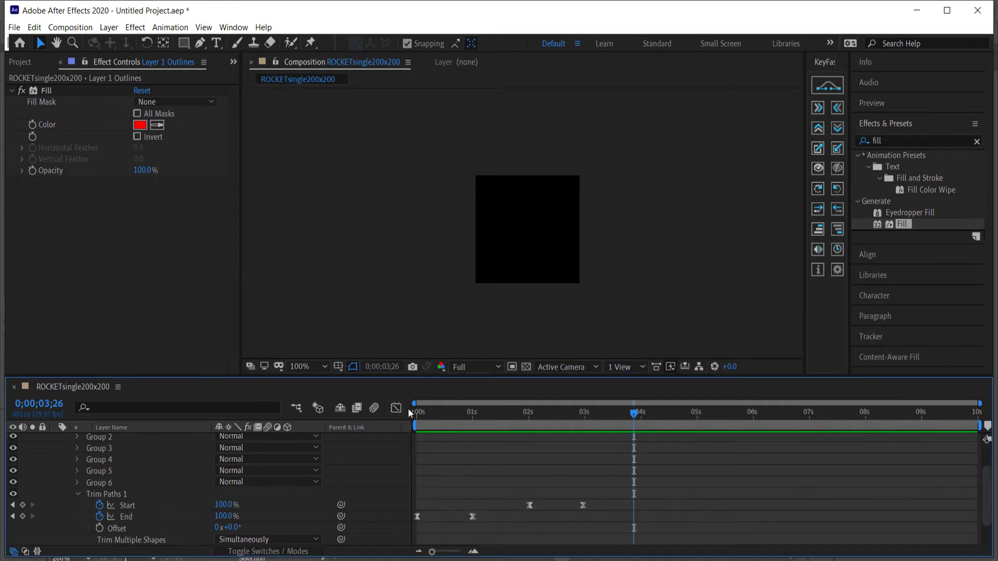
left_click_drag(617, 419, 382, 389)
scroll(172, 476, "up", 3)
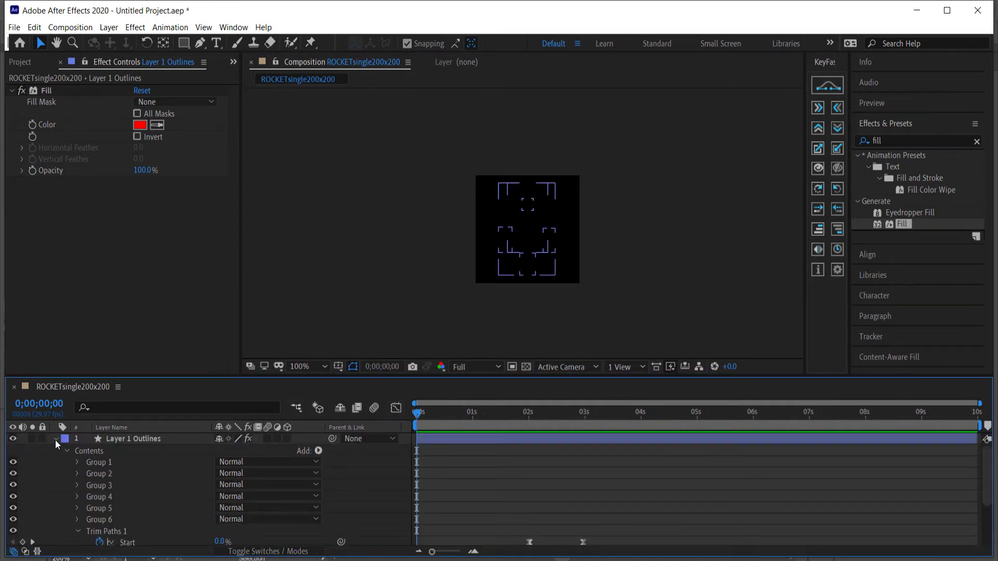
left_click(56, 439)
left_click(145, 458)
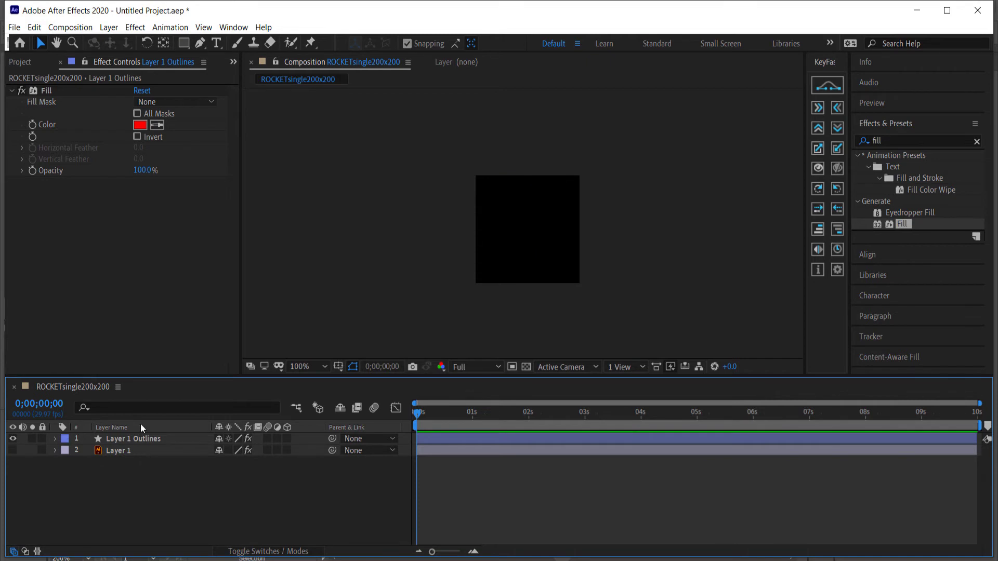
Create Comp 1 with the HDTV 1080 29.97 preset: 1920×1080, 29.97 fps, 10 seconds.
left_click(33, 66)
right_click(79, 266)
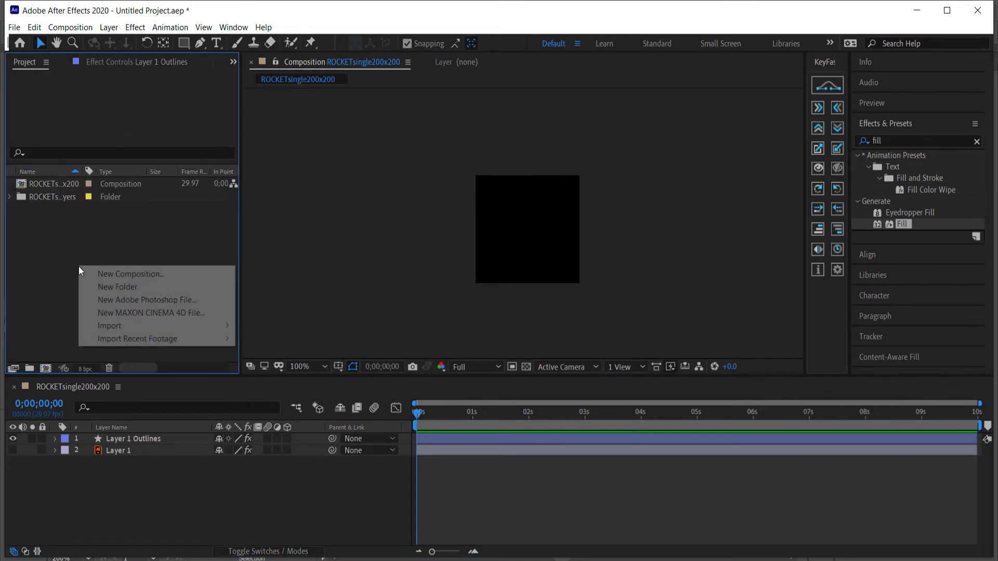
left_click(135, 273)
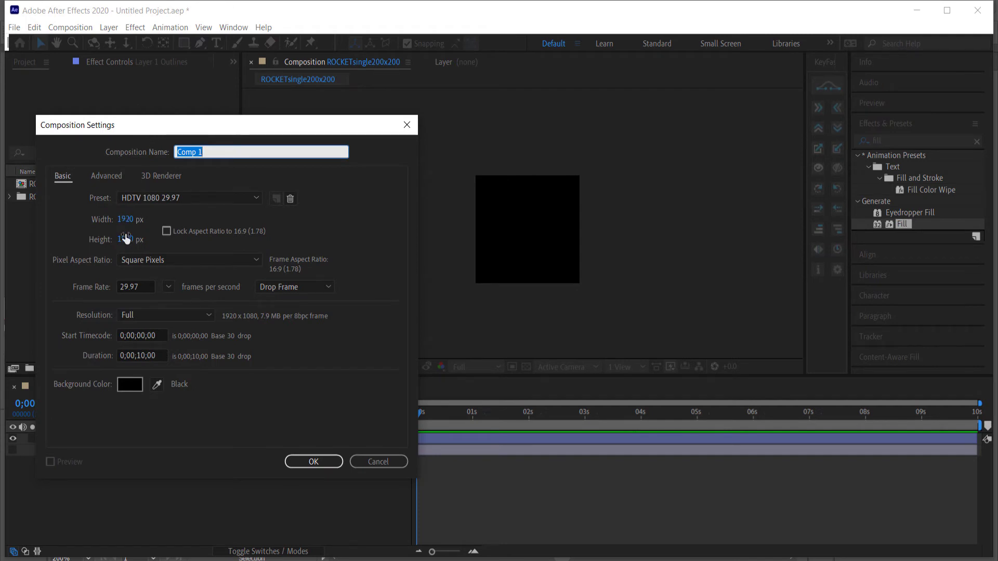
left_click(313, 462)
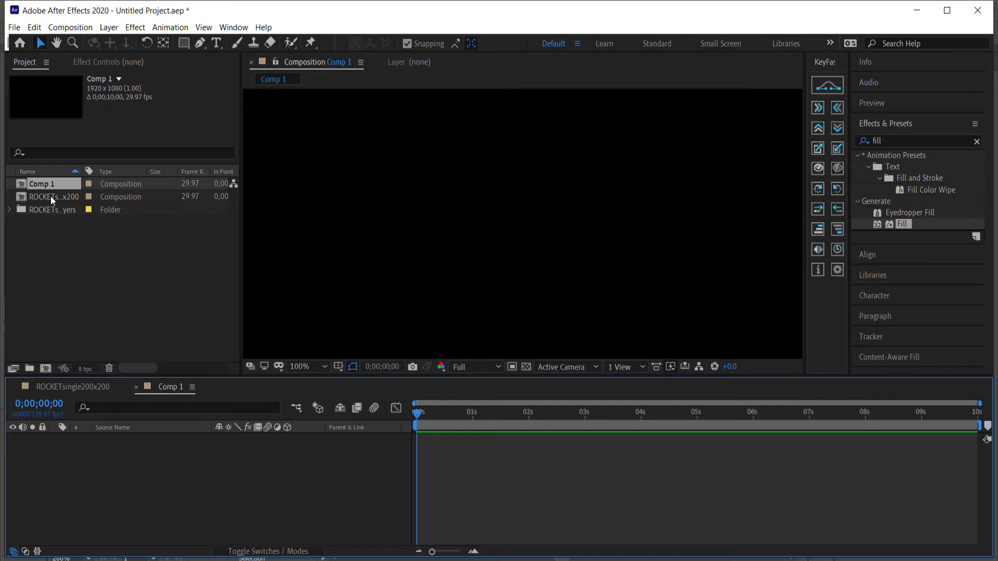
Add ROCKETsingle200x200 to Comp 1's timeline, preview it, and inspect the rocket comp's Layer 1 Outlines.
left_click_drag(51, 195, 164, 447)
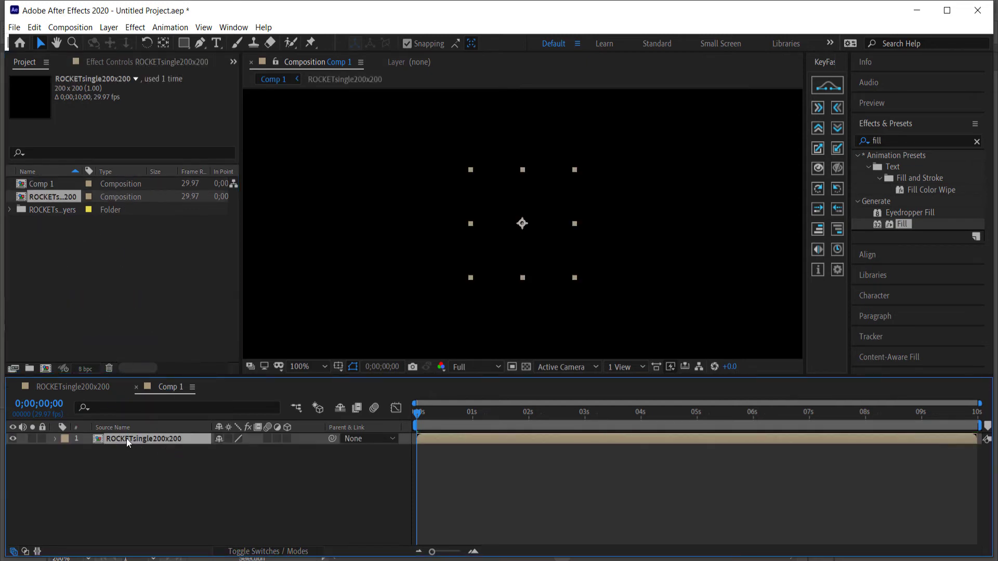
left_click_drag(422, 412, 449, 412)
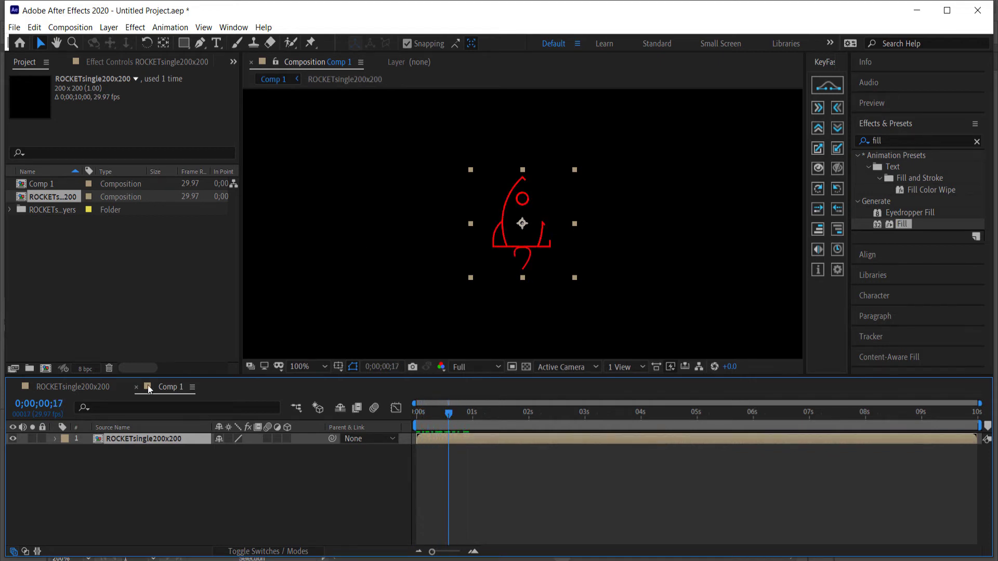
left_click(75, 390)
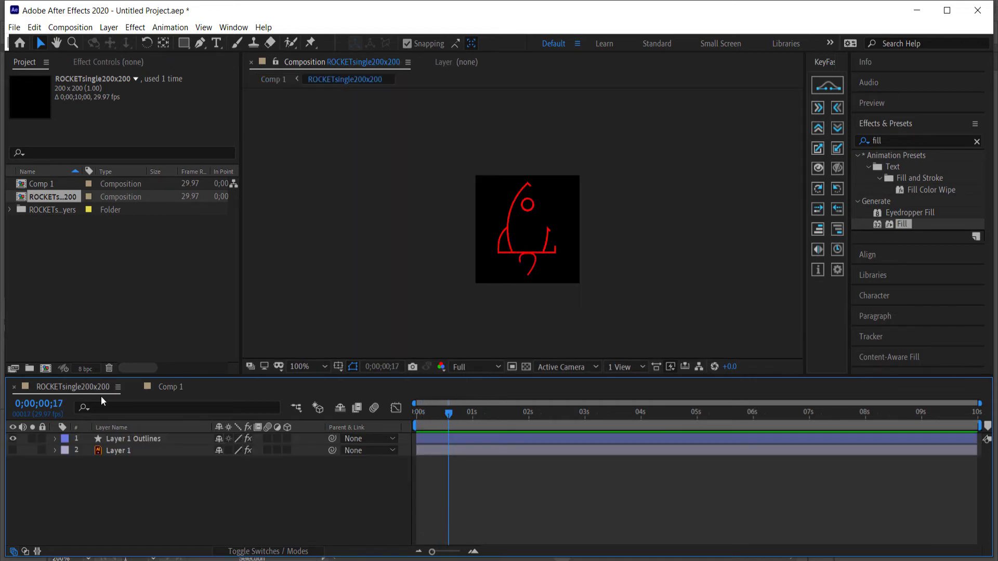
left_click(122, 439)
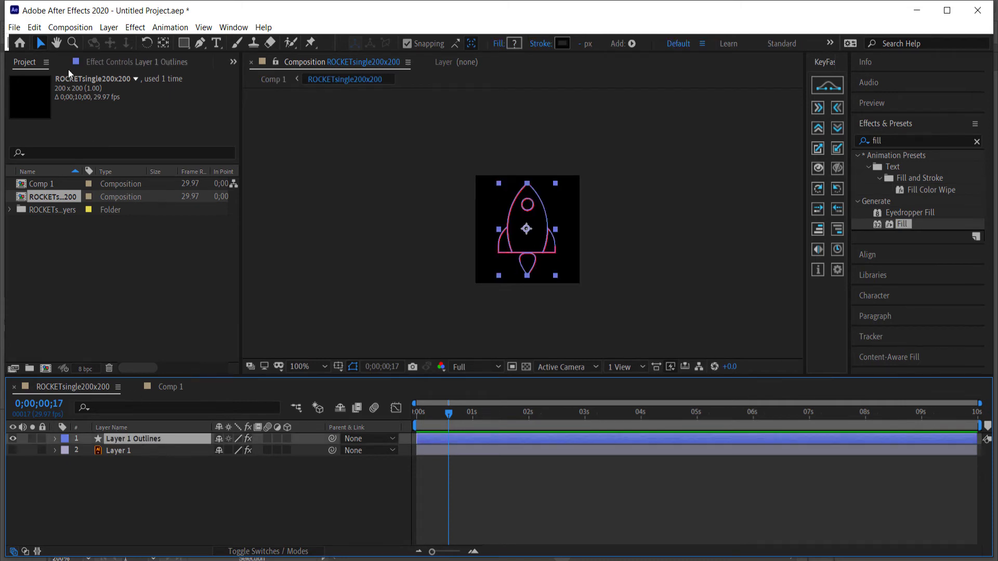
left_click(121, 62)
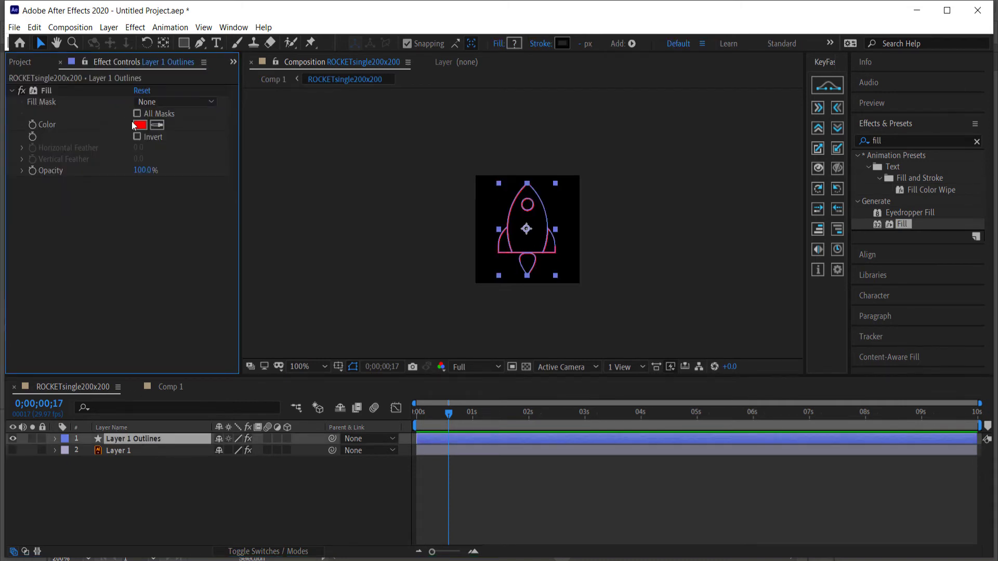
left_click(25, 61)
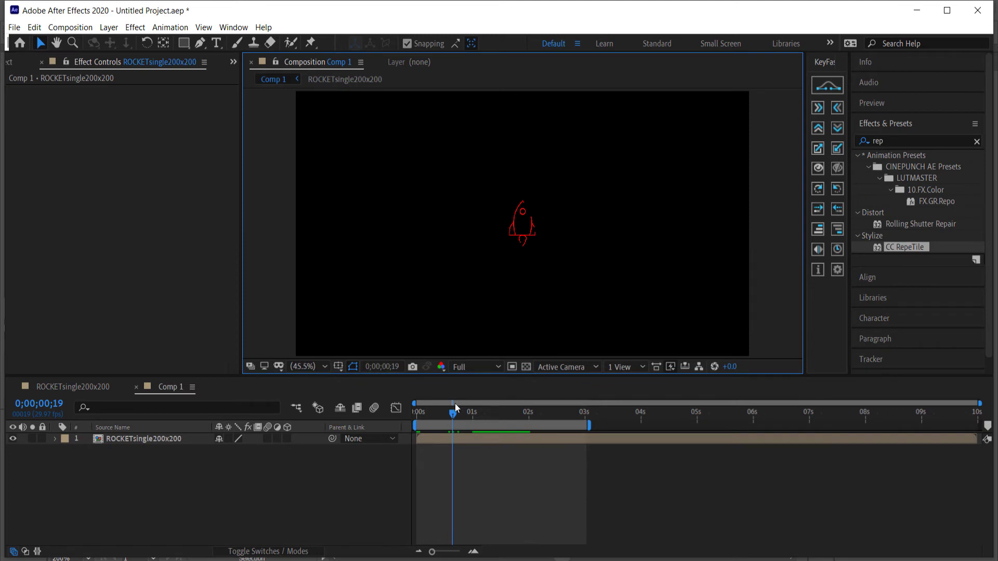
Apply CC RepeTile to the rocket layer and set Expand Up to 2000.
left_click_drag(454, 413, 487, 417)
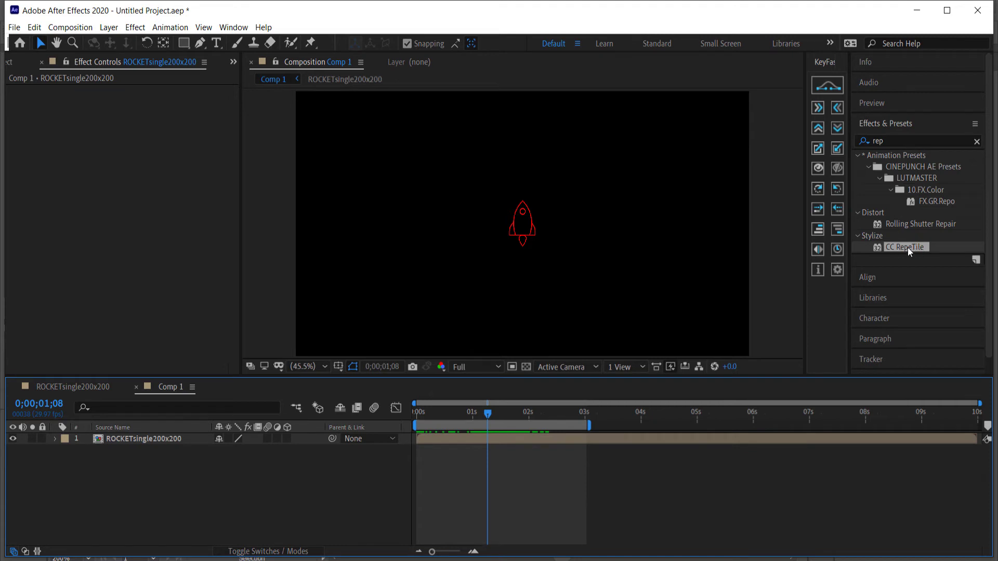
left_click_drag(907, 248, 136, 437)
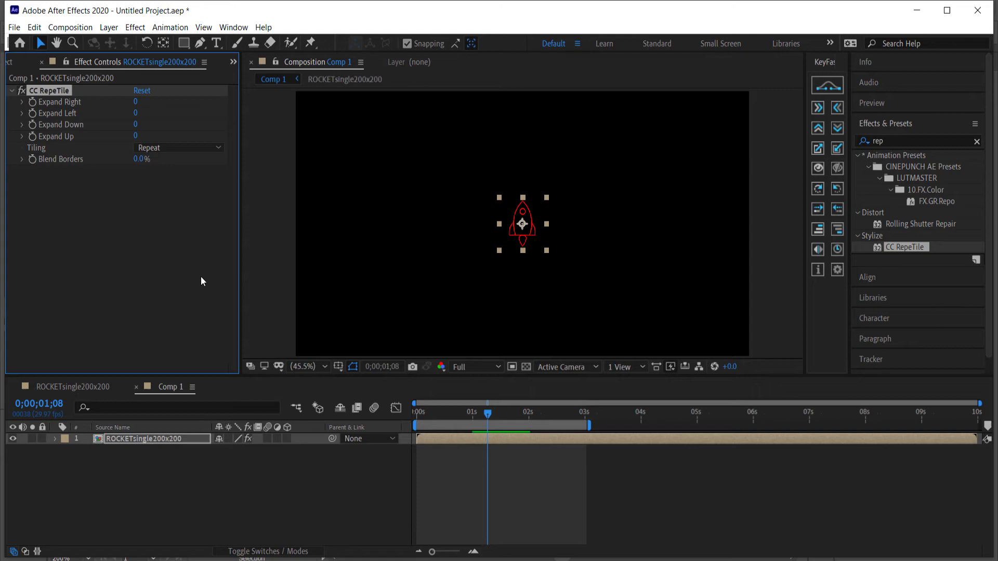
left_click(136, 136)
key("Return")
Paste 2000 into Expand Down, Left and Right, then scrub to check the tiling.
left_click(141, 137)
key("ctrl+c")
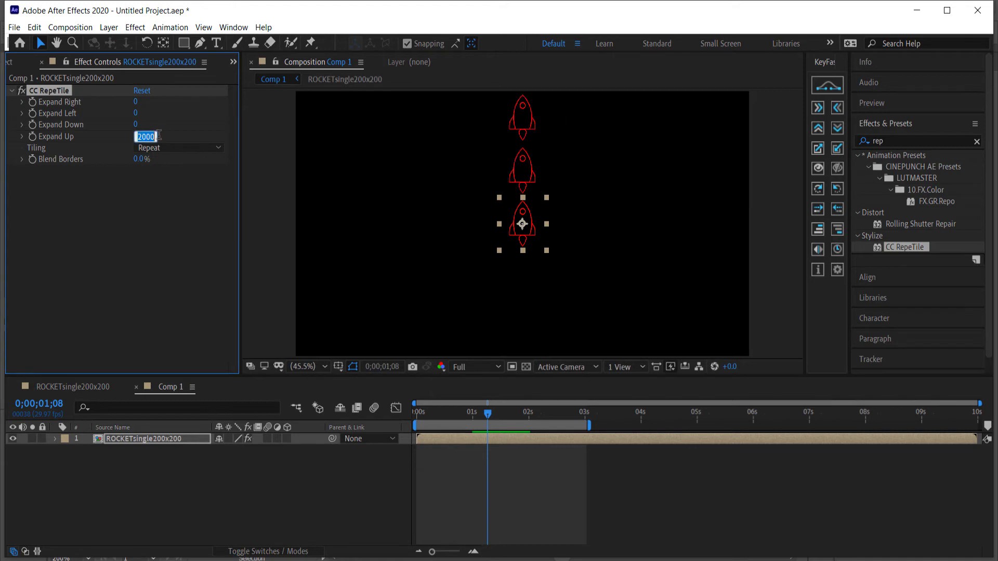
left_click(135, 124)
key("ctrl+v")
left_click(136, 113)
key("ctrl+v")
left_click(135, 102)
key("ctrl+v")
key("Return")
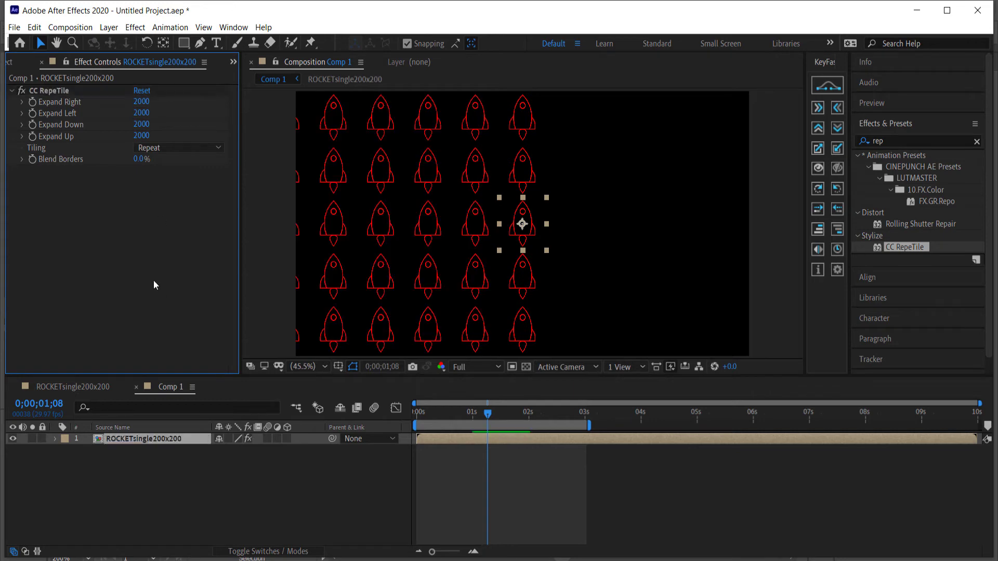
mouse_move(466, 414)
left_mouse_down()
mouse_move(407, 411)
mouse_move(489, 411)
mouse_move(435, 412)
mouse_move(472, 412)
left_mouse_up()
Scale the tiled rockets up slightly and preview the composition.
scroll(463, 199, "down", 2)
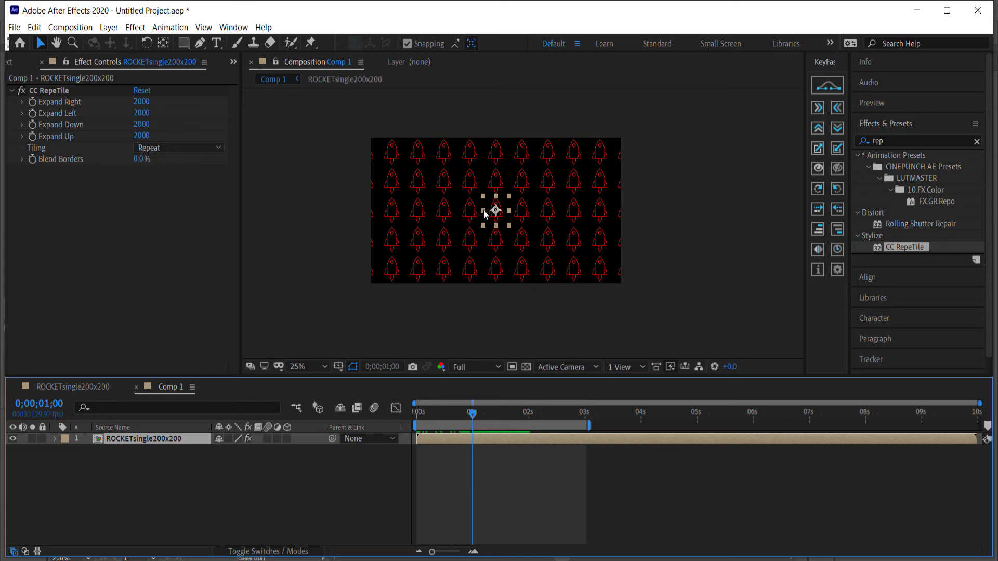
left_click_drag(483, 210, 483, 210)
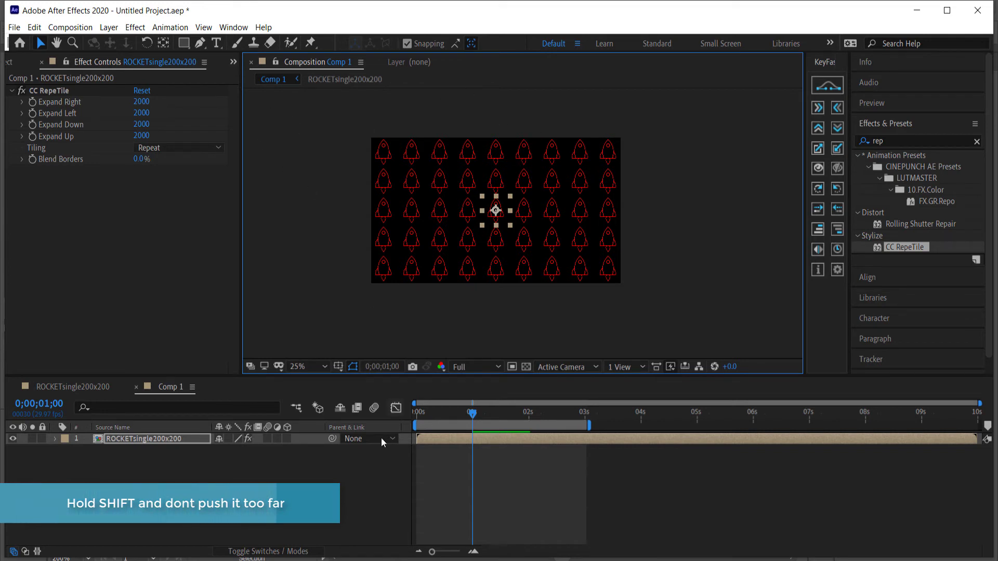
left_click(475, 414)
key("space")
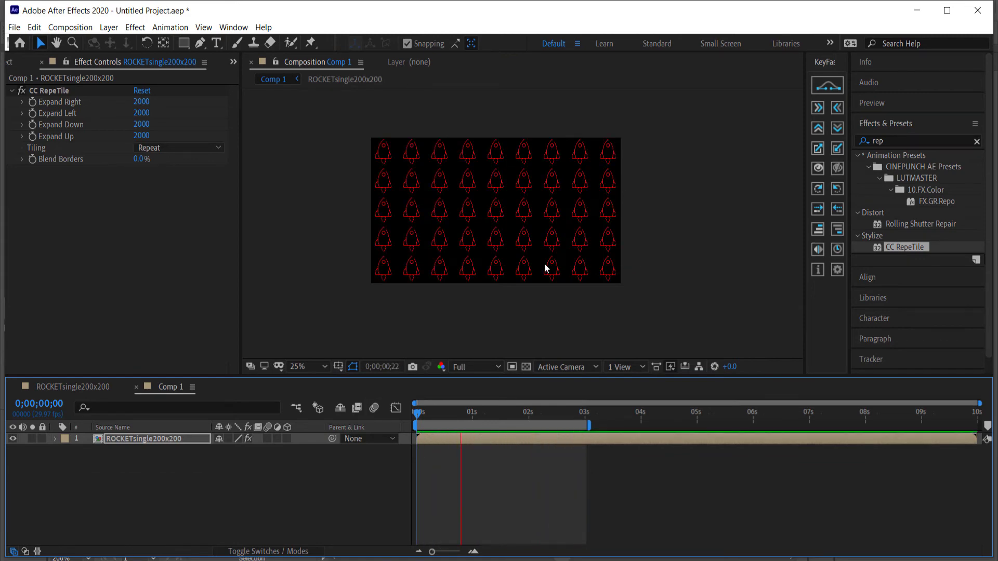
key("space")
Try Checker Flip 45 deg and Checker 90 deg CW tiling, settling on Checker Flip V.
left_click(168, 148)
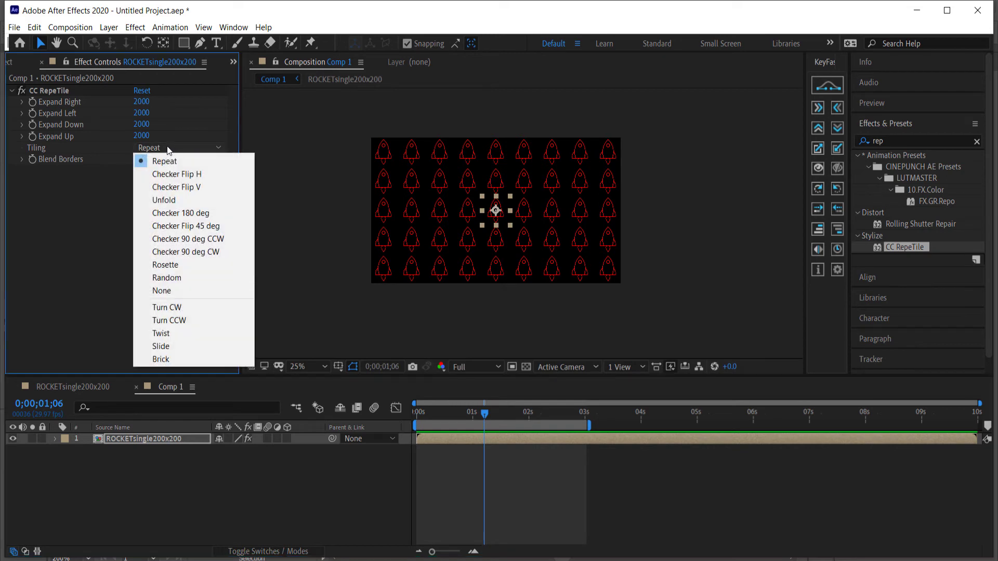
left_click(196, 228)
key("space")
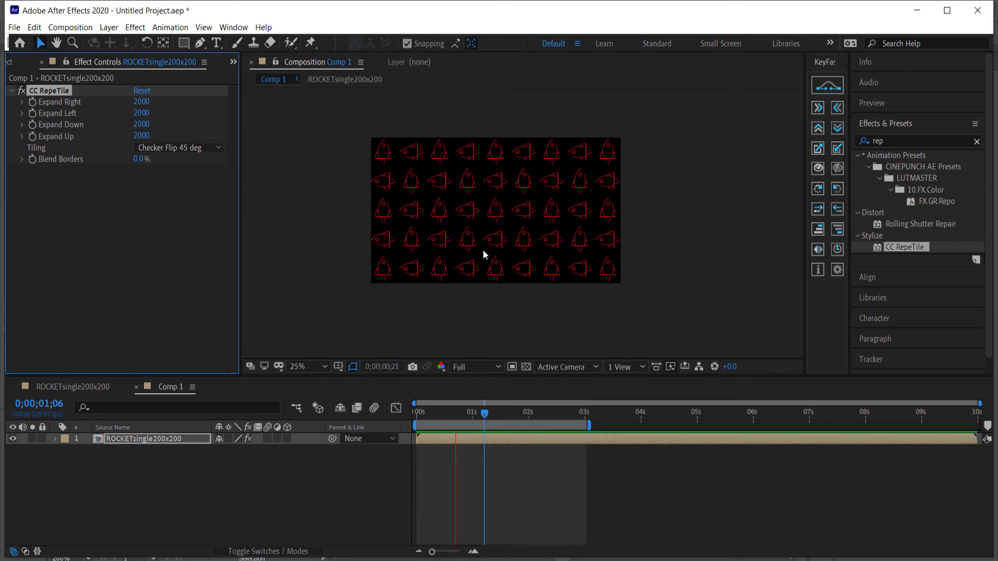
left_click(194, 149)
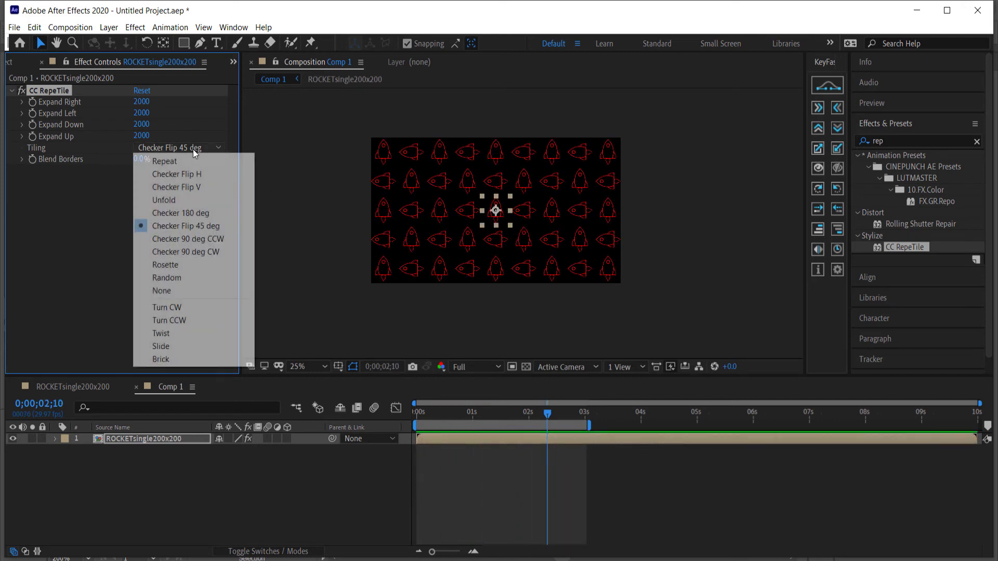
left_click(192, 252)
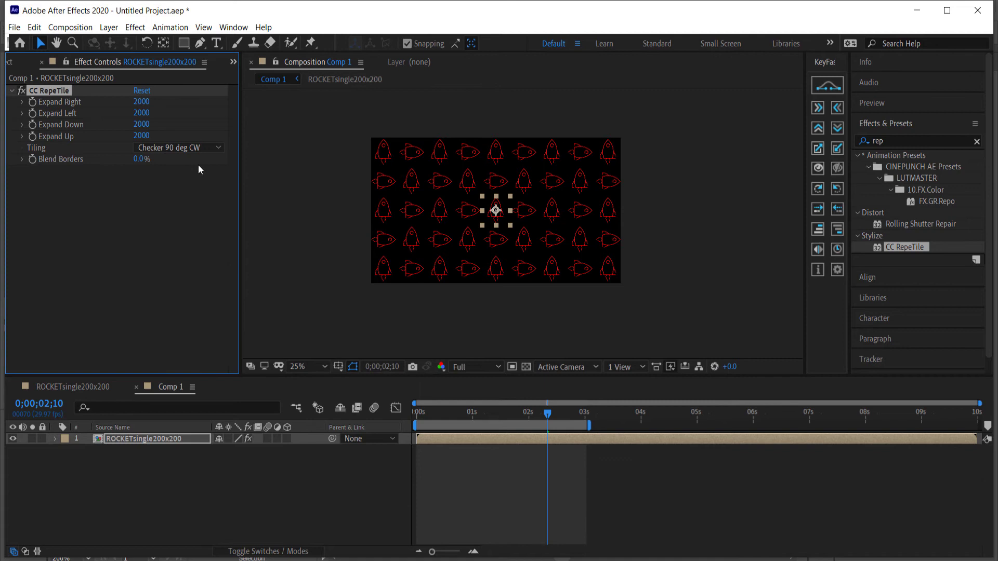
left_click(184, 150)
left_click(192, 190)
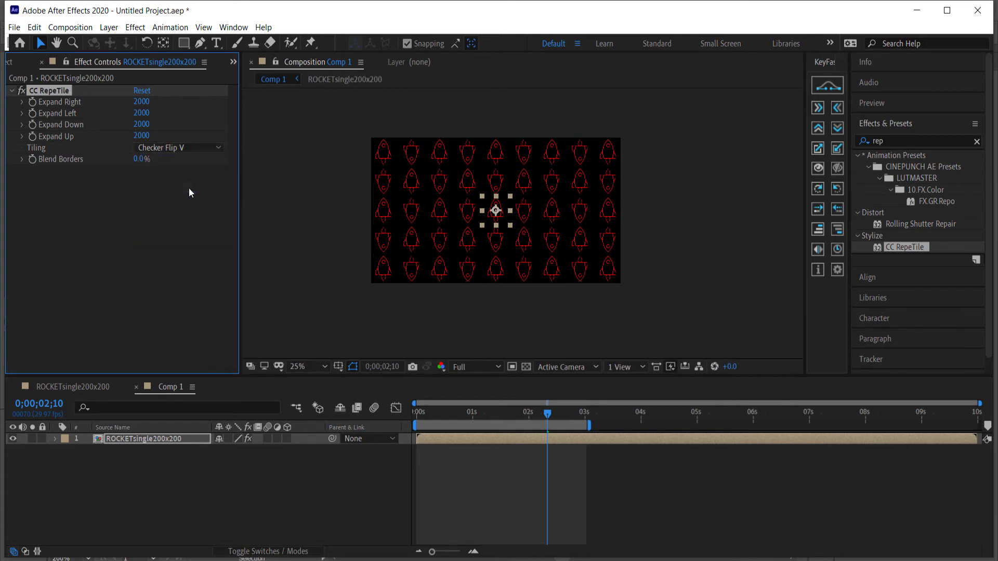
left_click_drag(550, 420, 462, 416)
key("space")
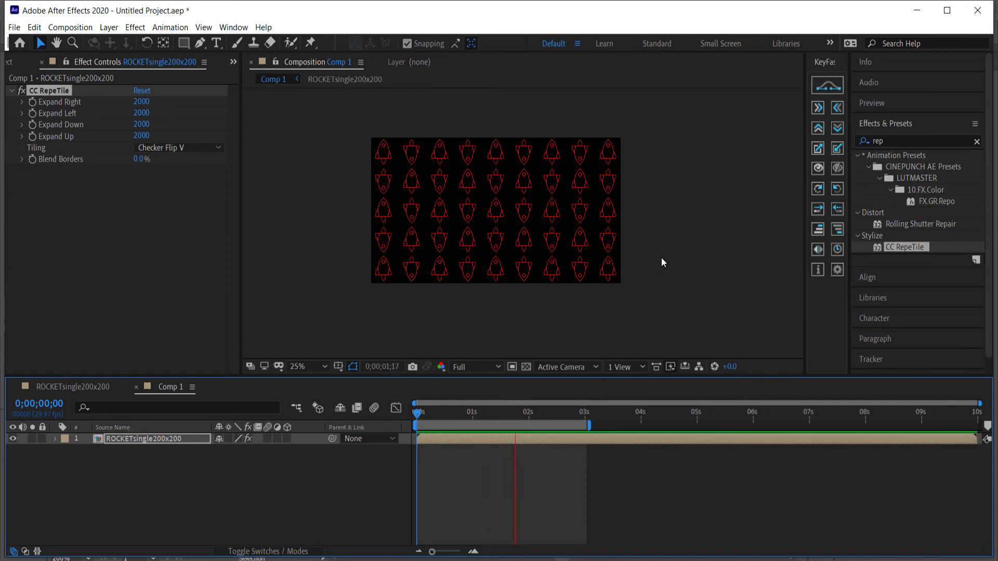
key("space")
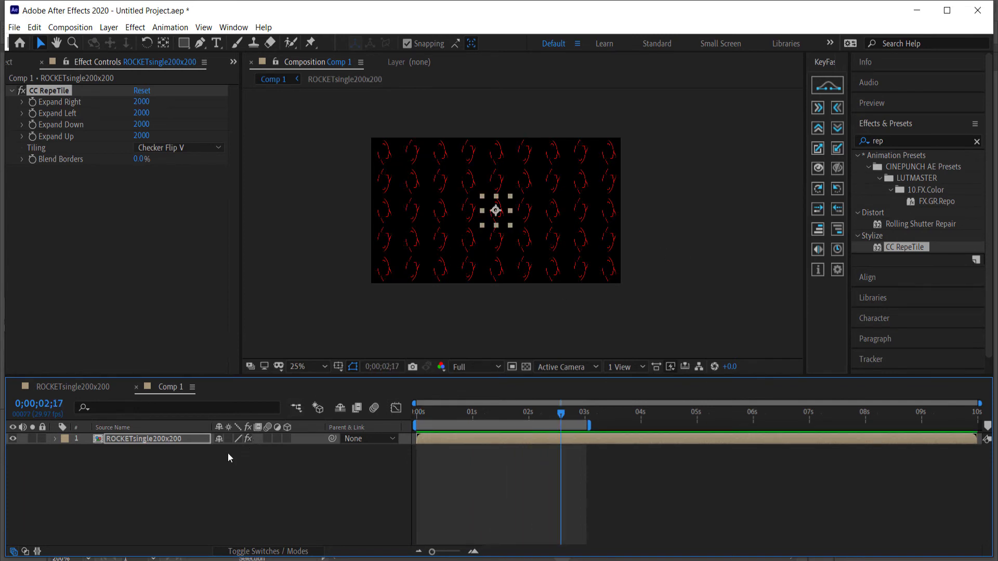
Make the rocket layer 3D and add a new Camera 1 to Comp 1.
left_click(288, 439)
left_click(263, 551)
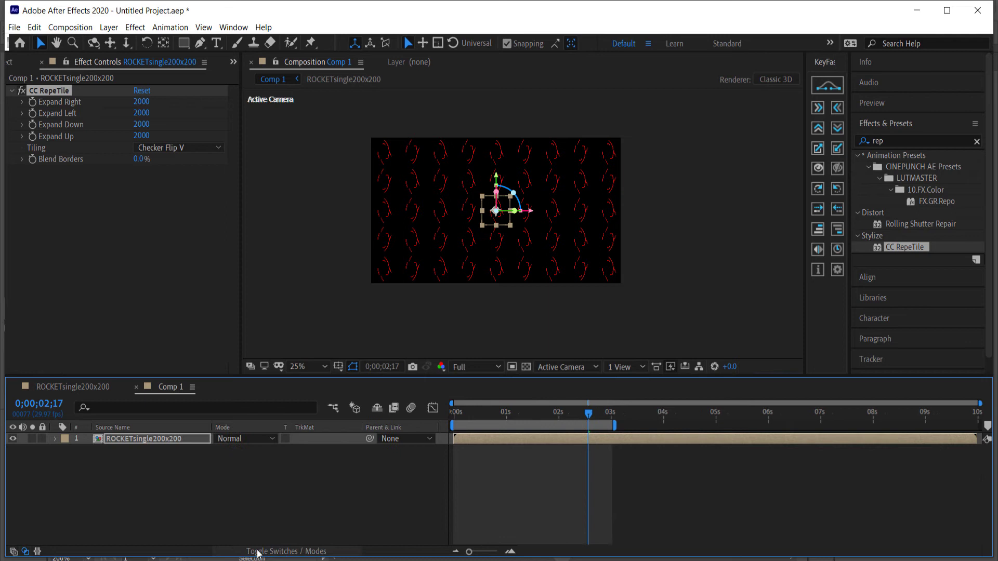
left_click(271, 552)
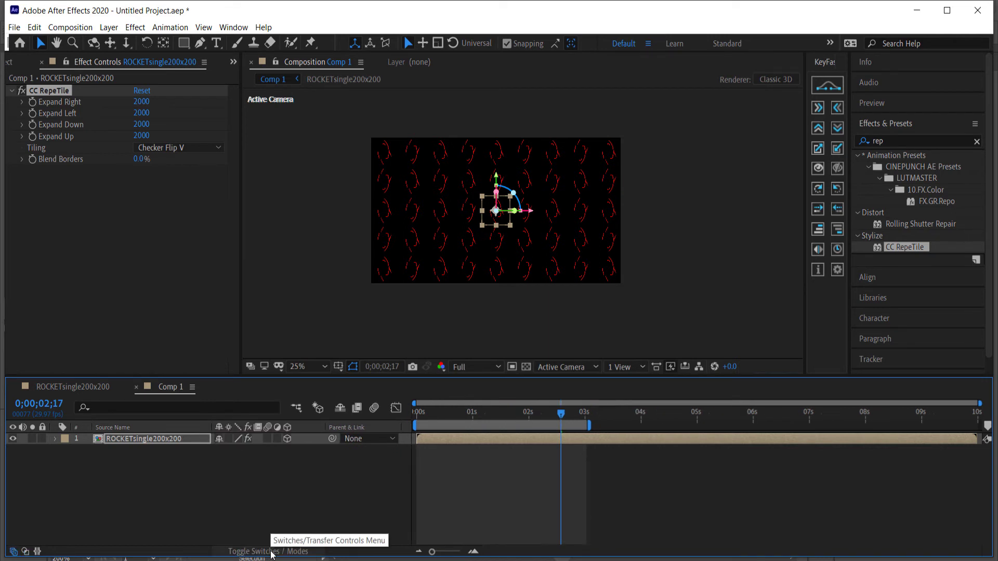
right_click(189, 472)
mouse_move(236, 346)
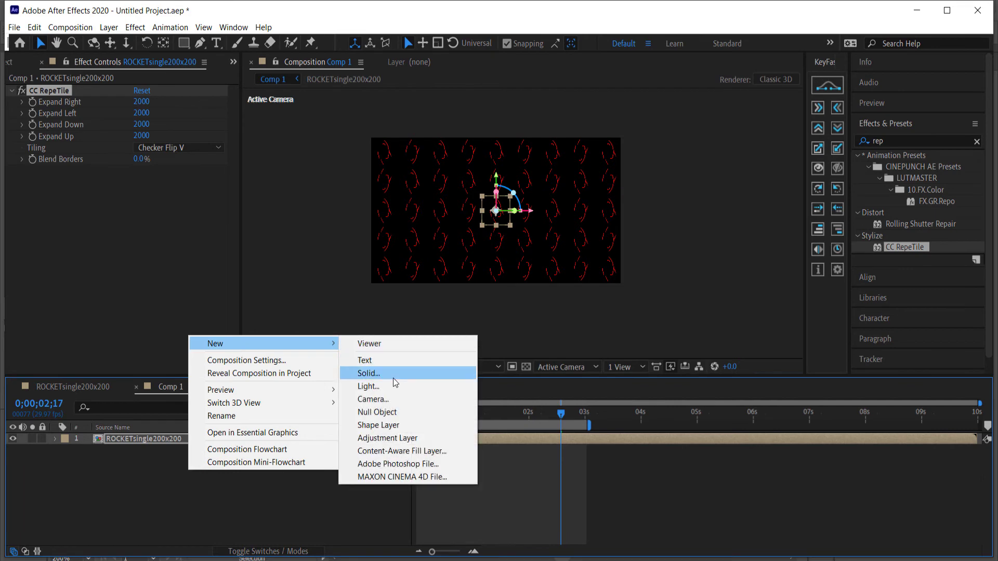
left_click(391, 398)
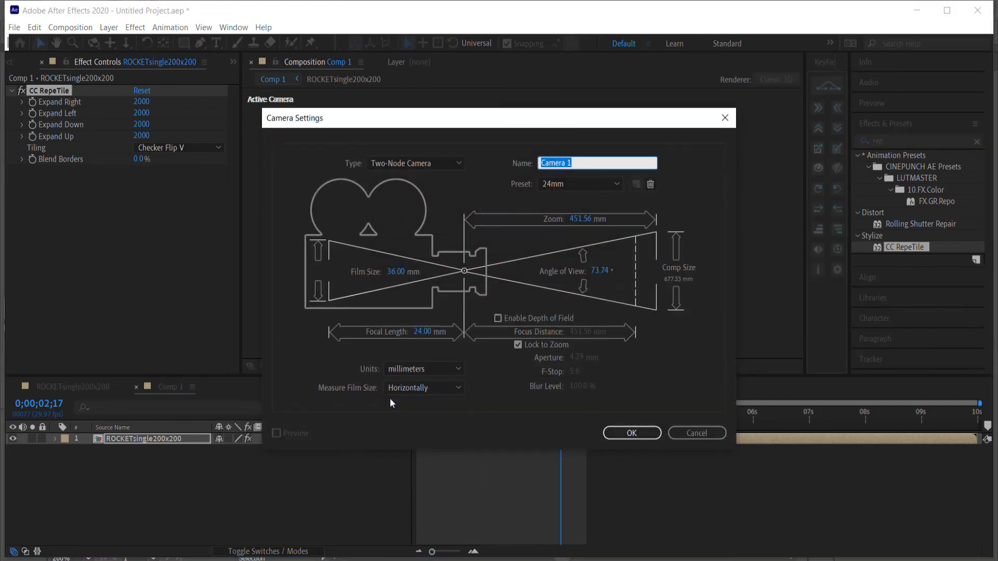
left_click(630, 436)
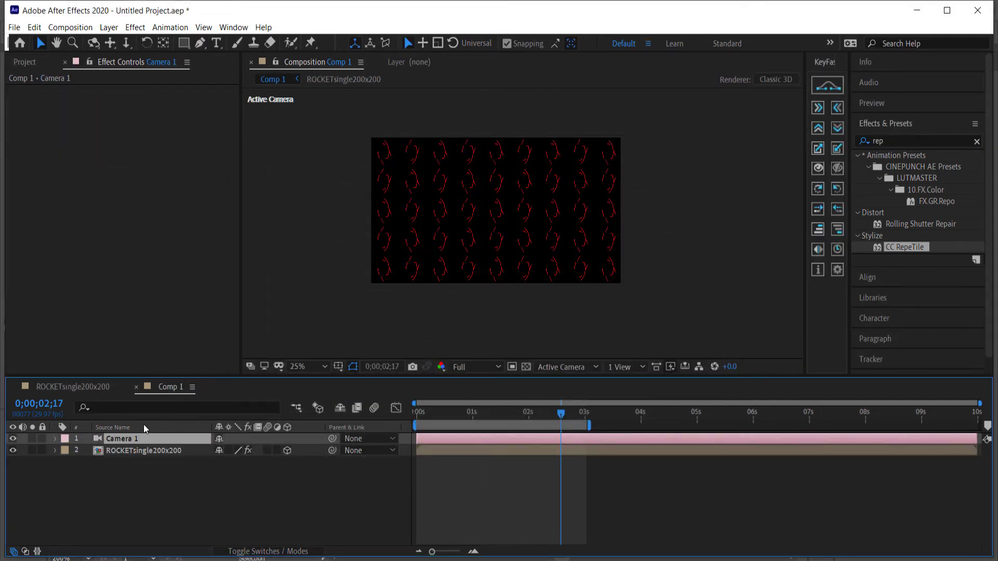
Turn Camera 1's Y Rotation to 18° and preview the angled rocket grid.
key("r")
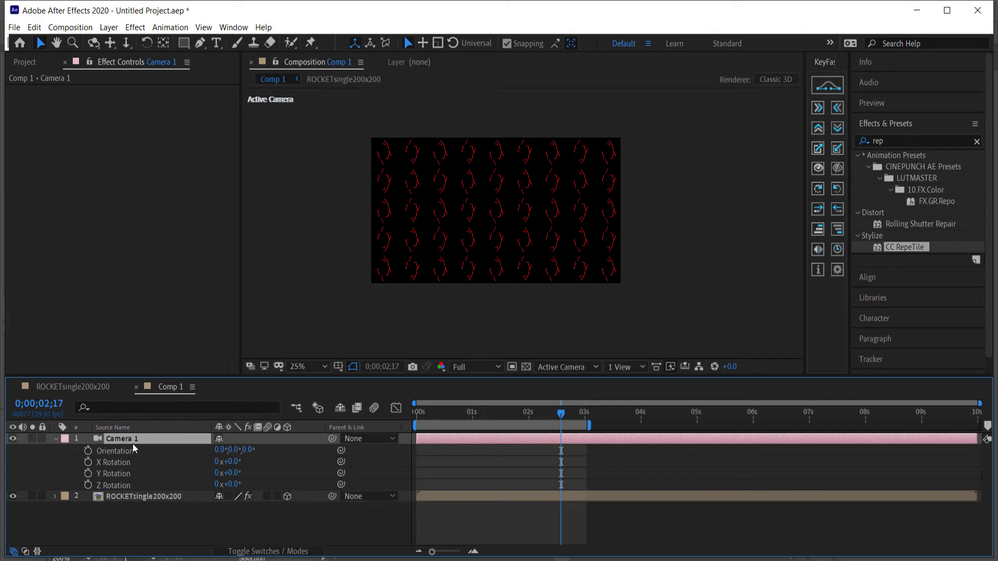
left_click_drag(561, 416, 462, 415)
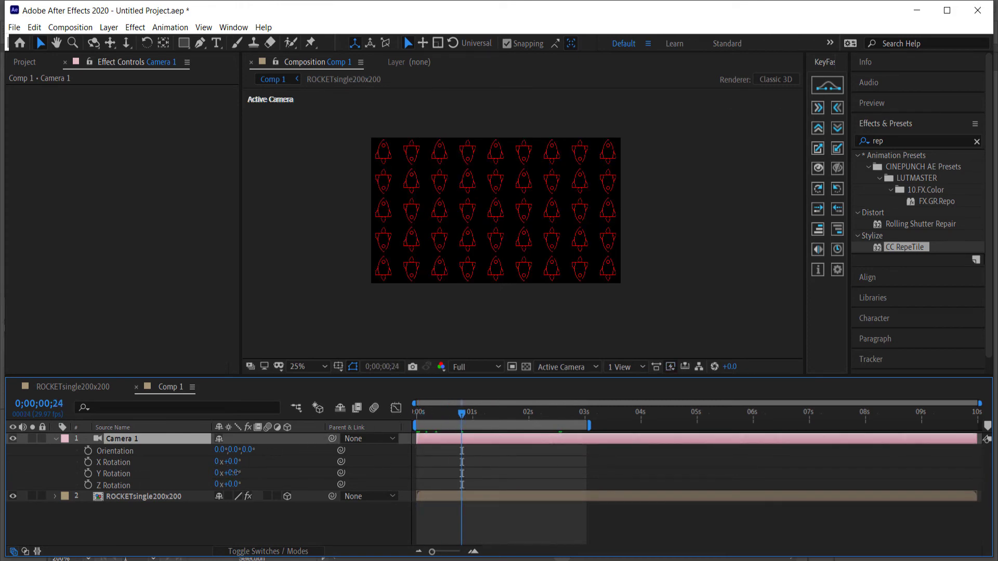
left_click_drag(232, 474, 246, 472)
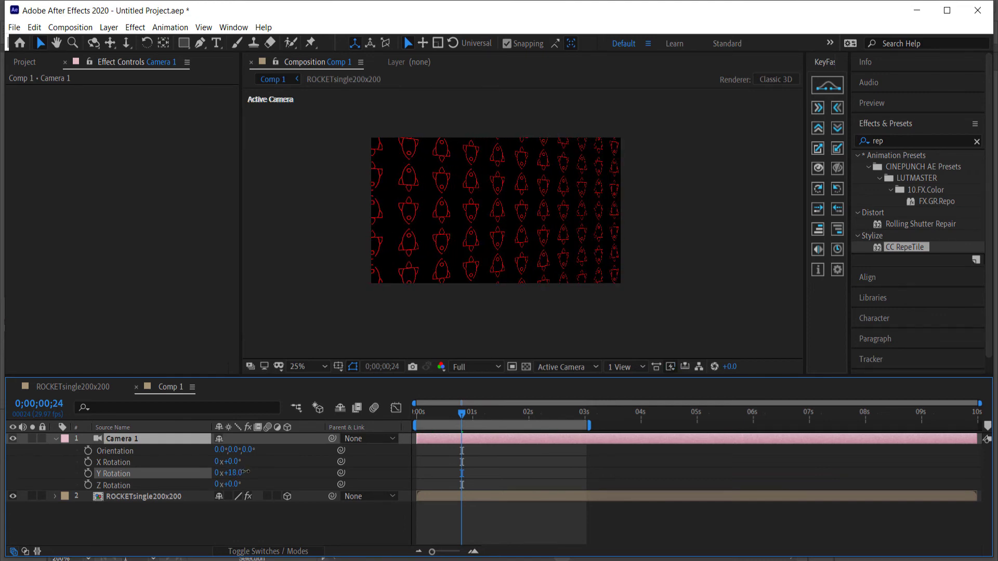
key("space")
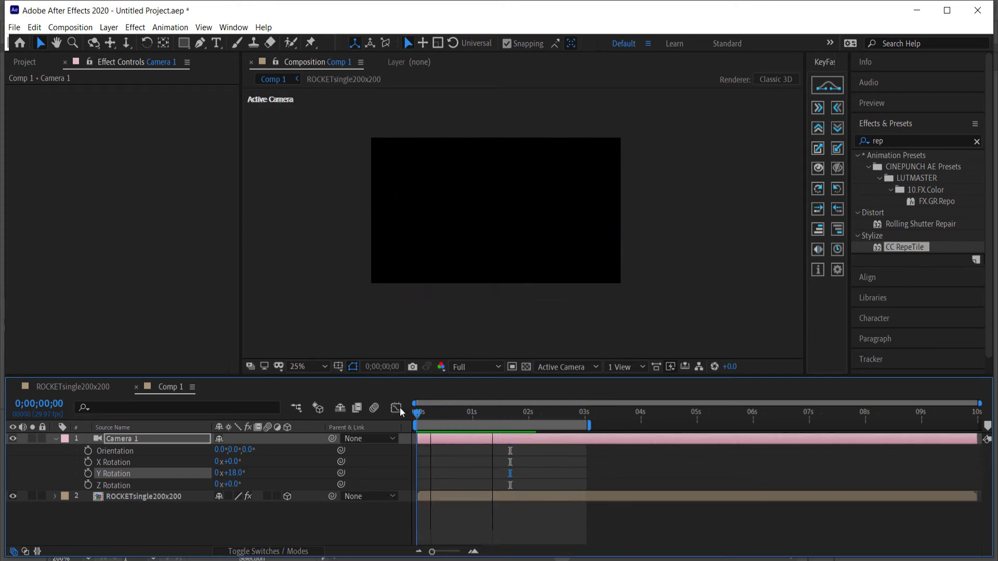
key("space")
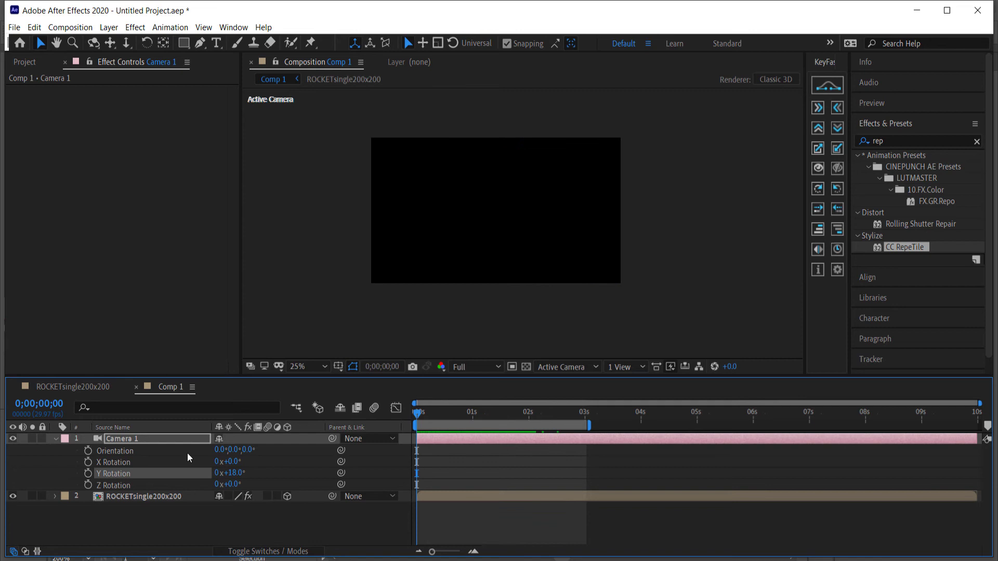
left_click_drag(437, 413, 398, 413)
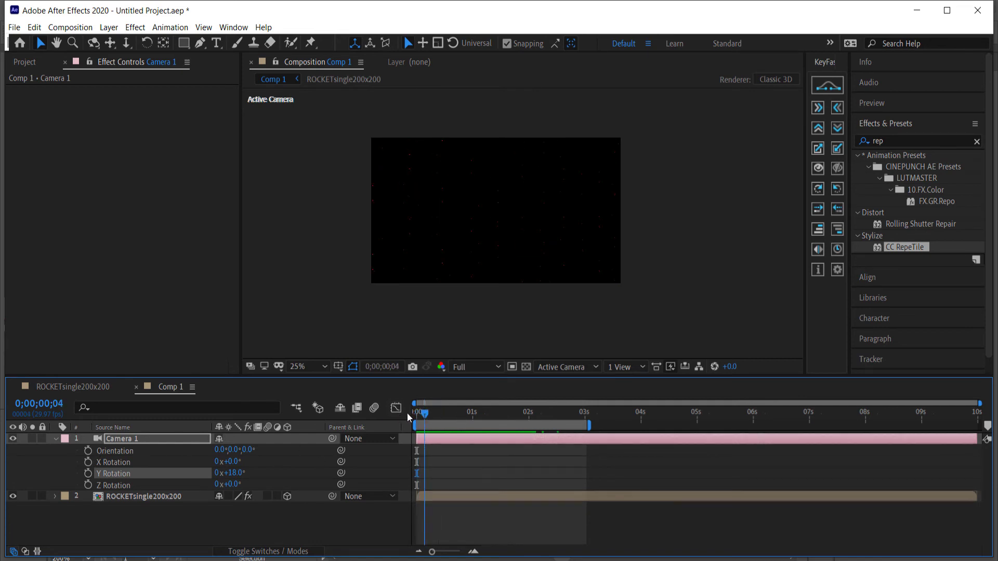
Keyframe Camera 1's X Rotation from 0° at the start to 20° at about 3 seconds.
left_click(88, 462)
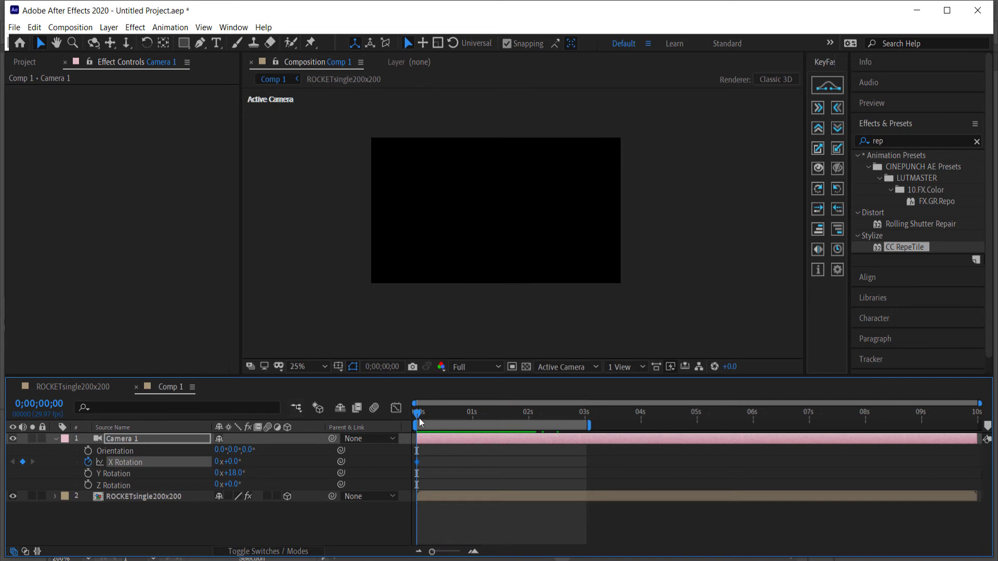
left_click_drag(558, 411, 589, 412)
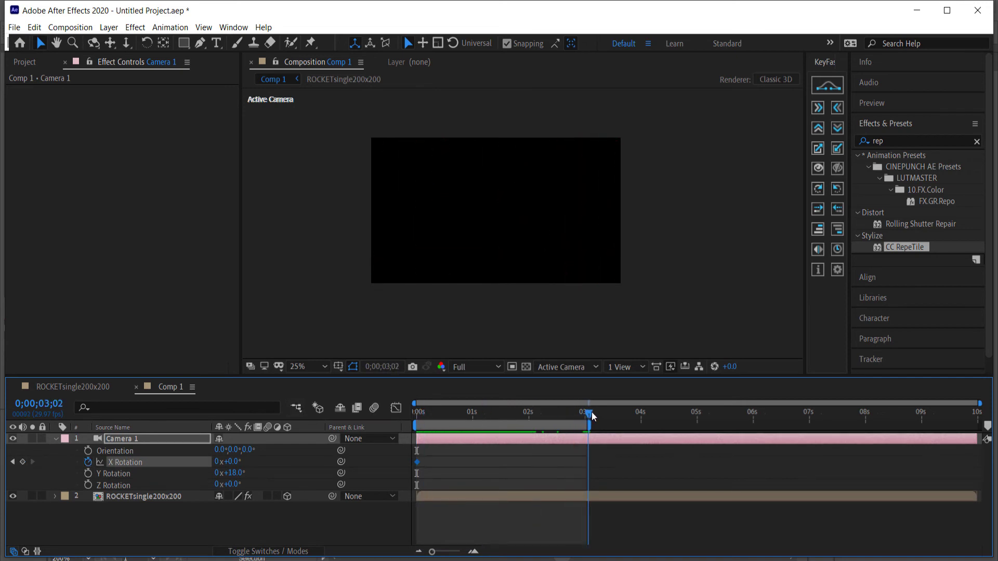
left_click(233, 462)
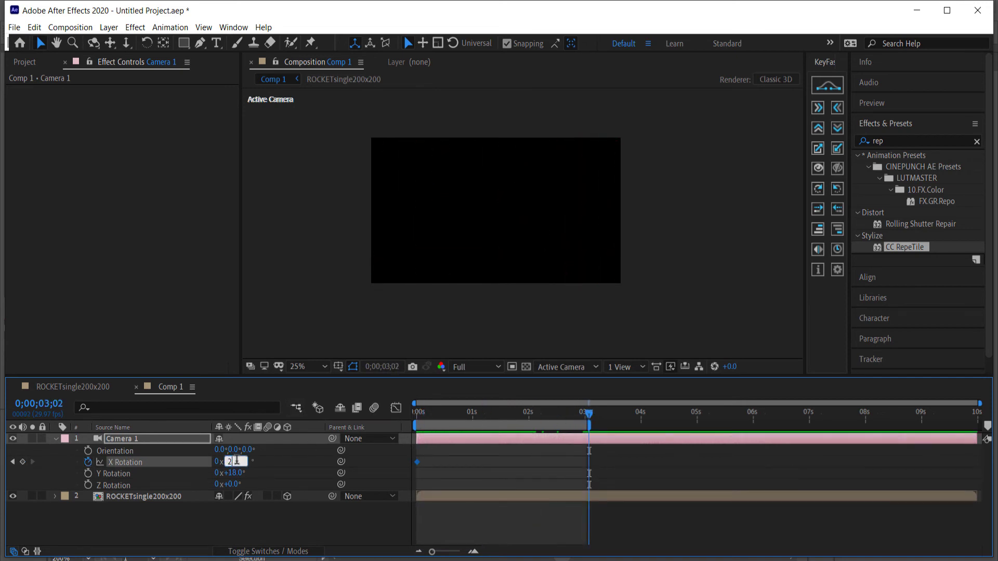
type("20")
key("Return")
left_click_drag(591, 413, 398, 408)
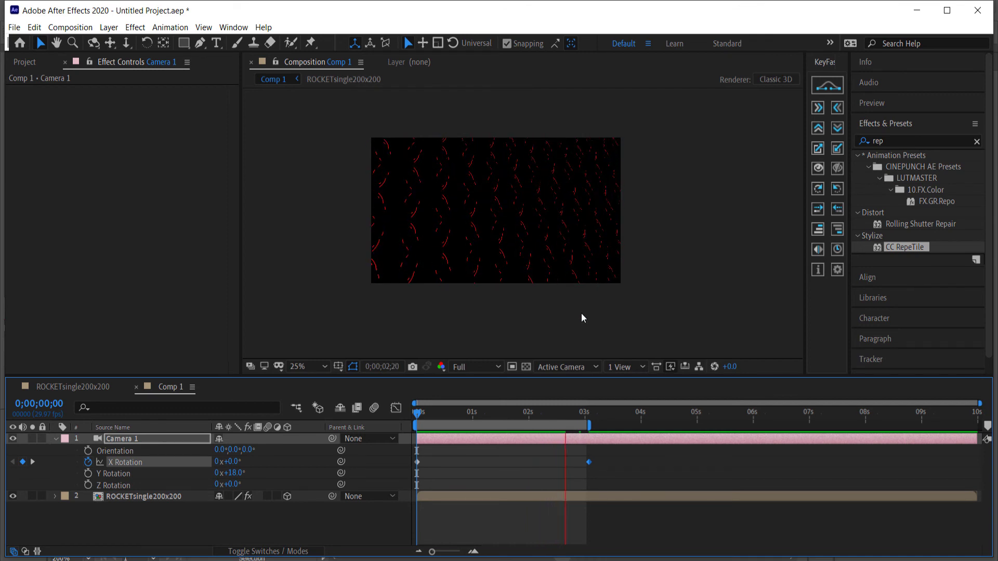
key("space")
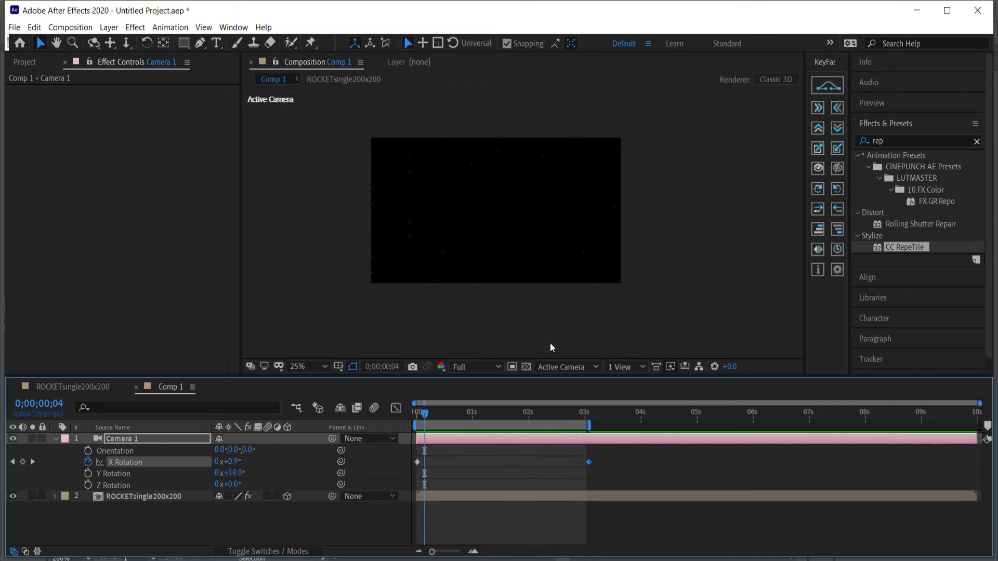
left_click_drag(433, 416, 458, 412)
left_click(554, 413)
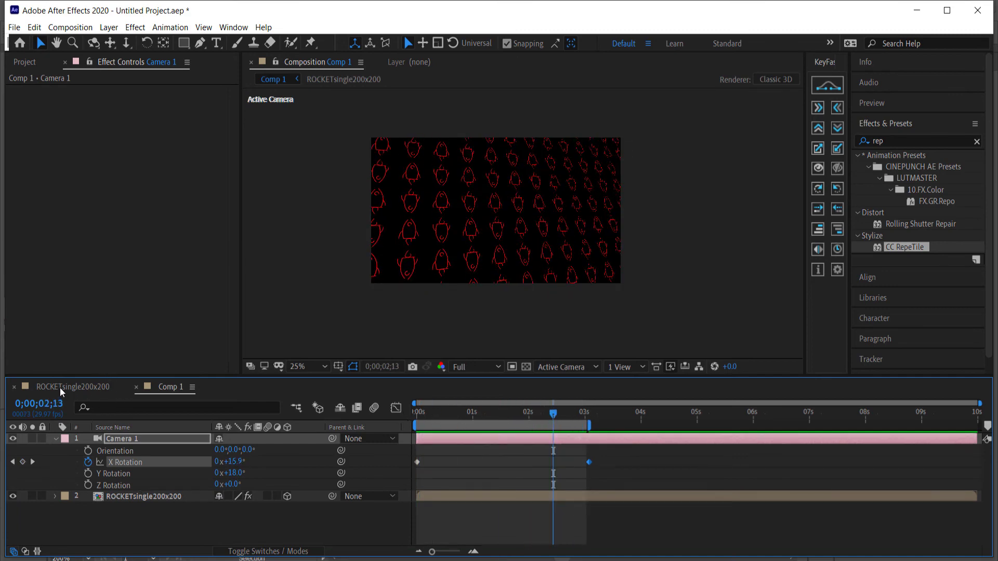
Create a new solid layer and move it below ROCKETsingle200x200.
right_click(139, 520)
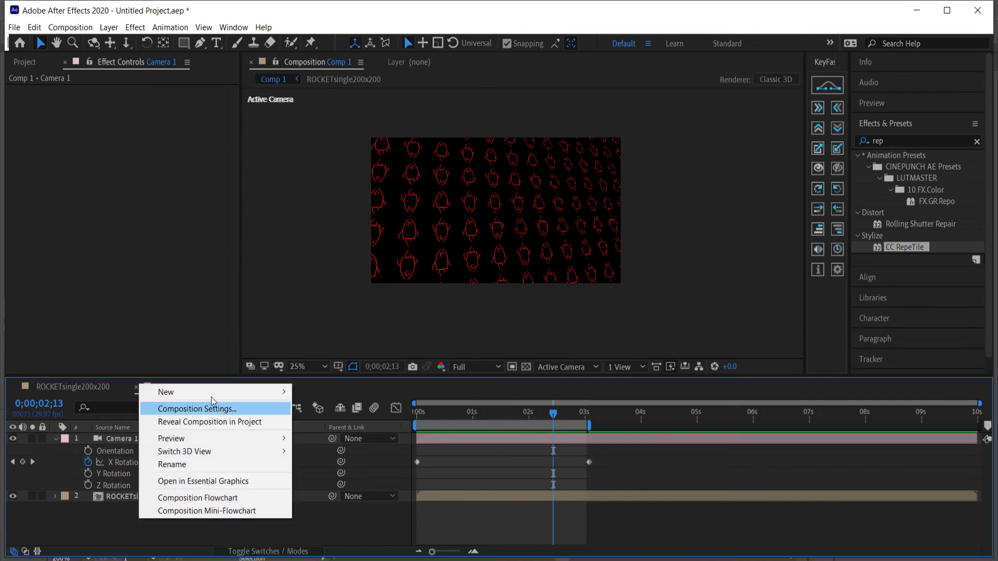
mouse_move(260, 392)
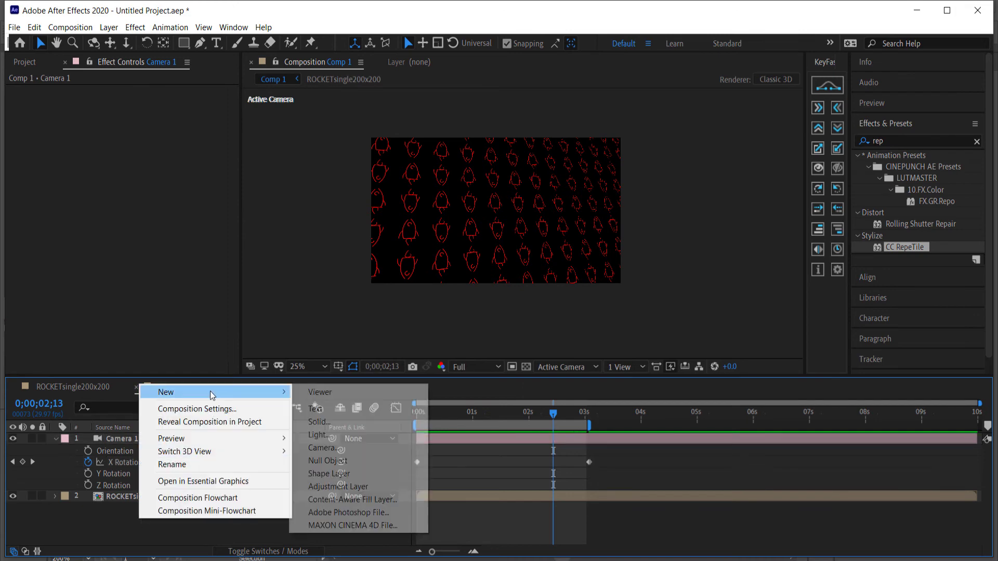
left_click(342, 423)
left_click(550, 476)
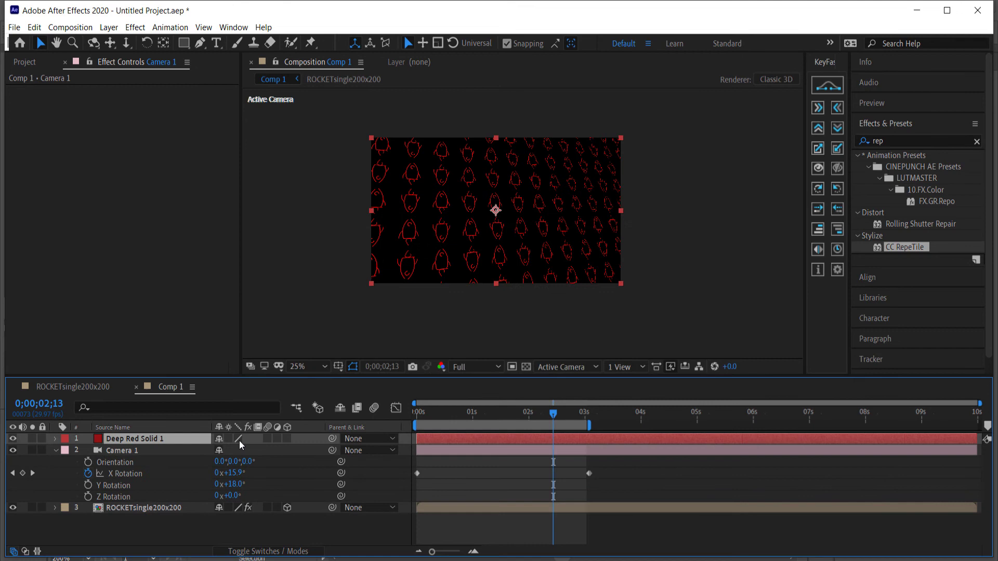
left_click_drag(152, 436, 164, 516)
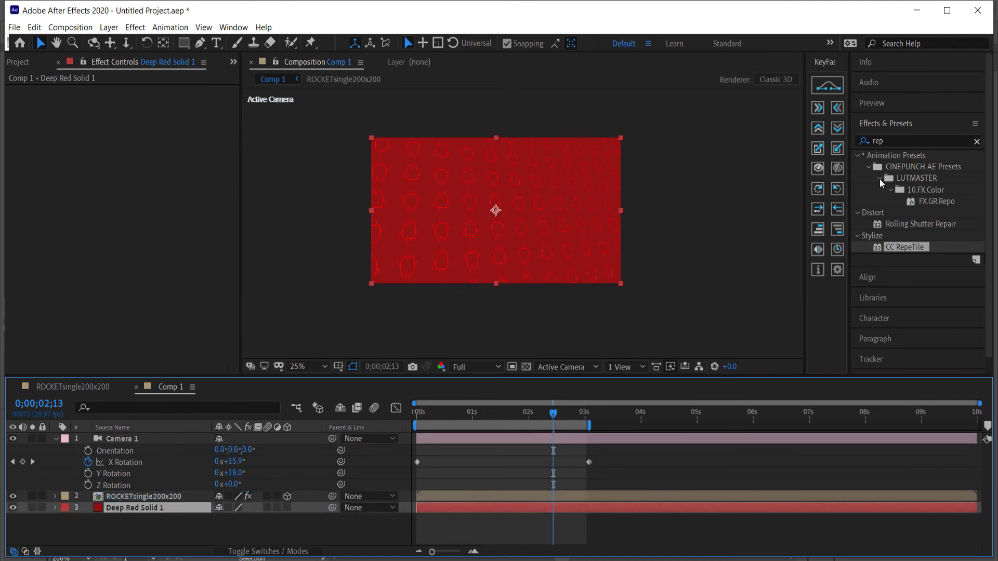
Apply Gradient Ramp to the solid with teal start and light-green end colours sampled from the palette.
left_click(920, 142)
type("ramp")
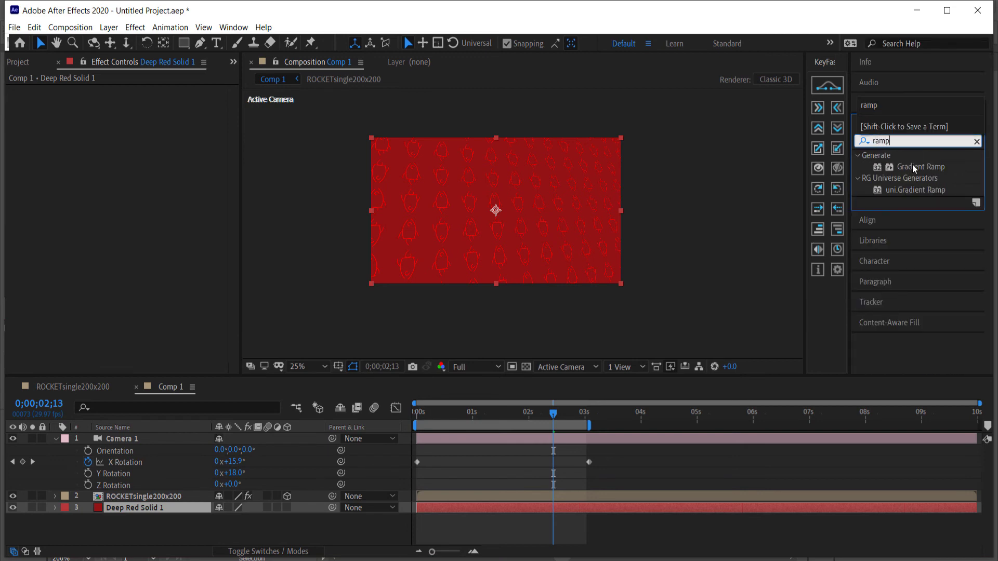
left_click_drag(912, 164, 155, 508)
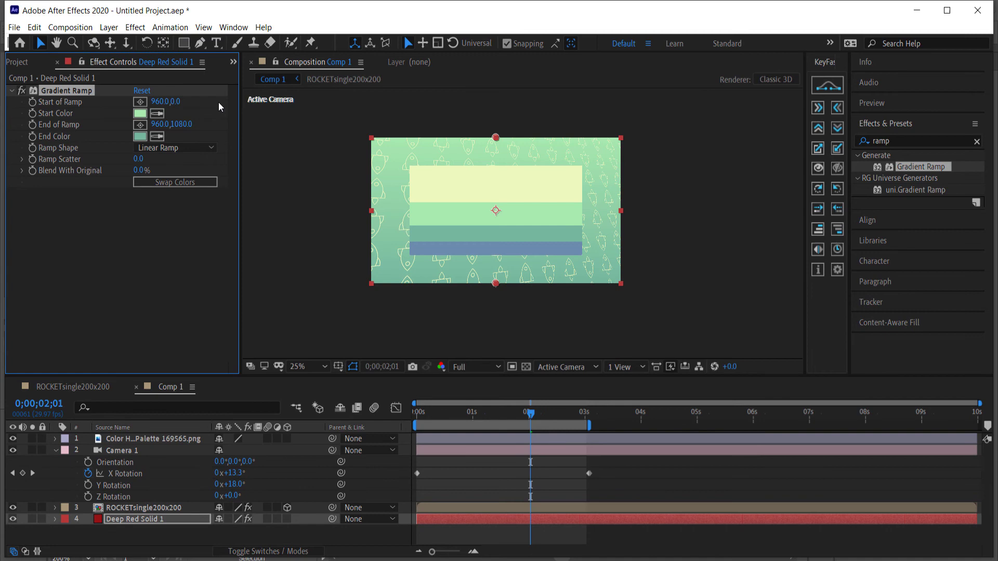
left_click(161, 113)
left_click(433, 231)
left_click(161, 136)
left_click(428, 221)
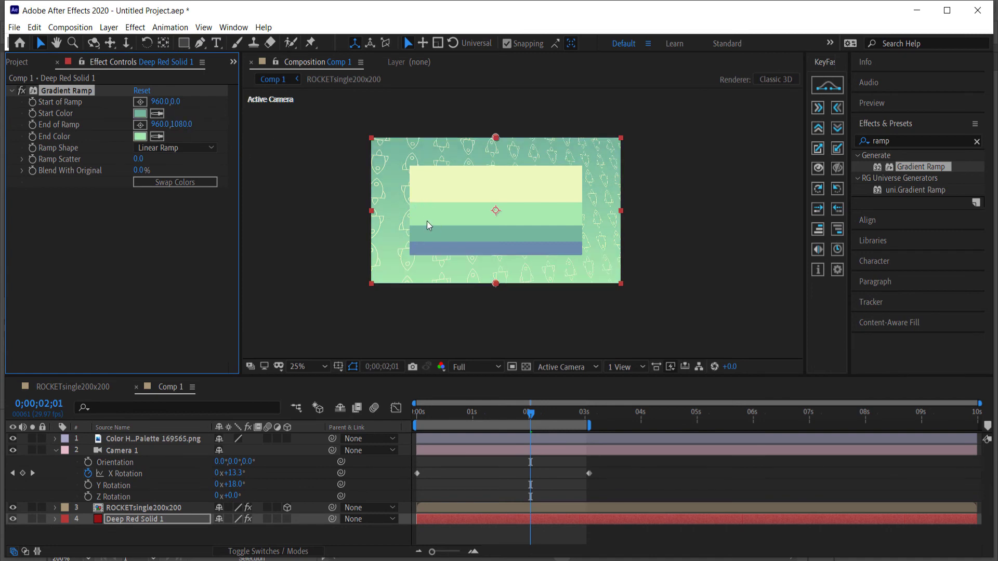
left_click(157, 113)
left_click(429, 188)
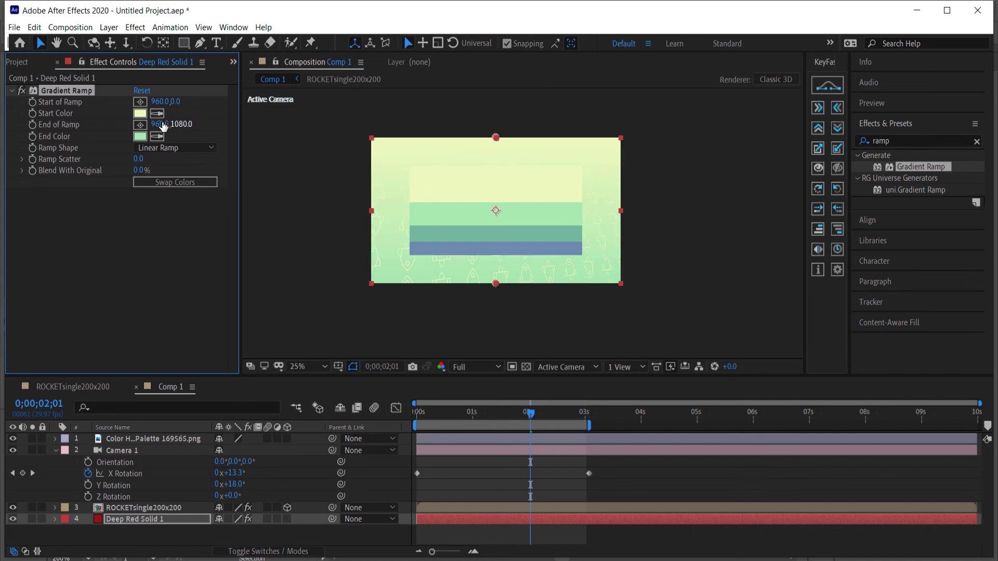
left_click(140, 114)
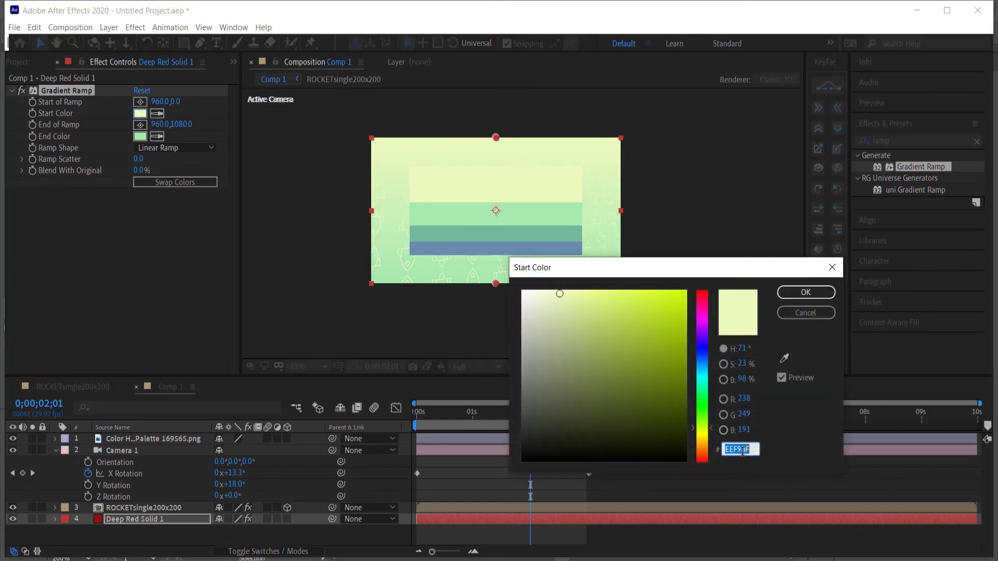
left_click(800, 315)
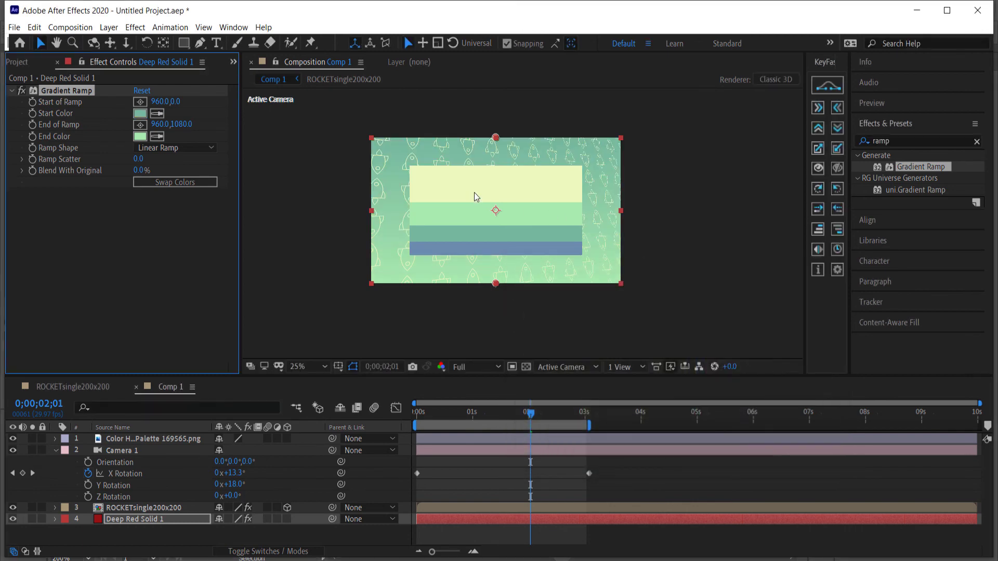
left_click(57, 387)
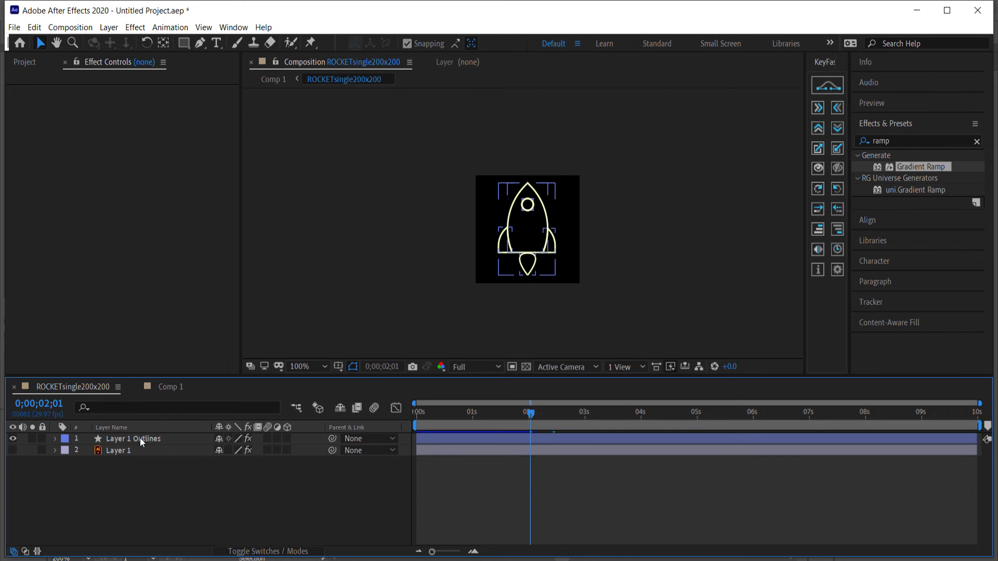
left_click(123, 439)
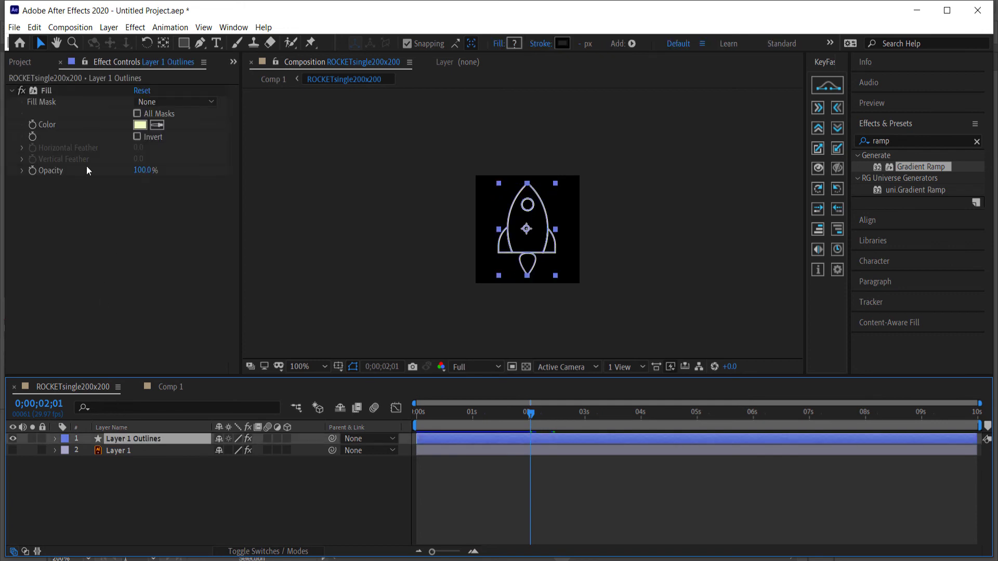
left_click(139, 126)
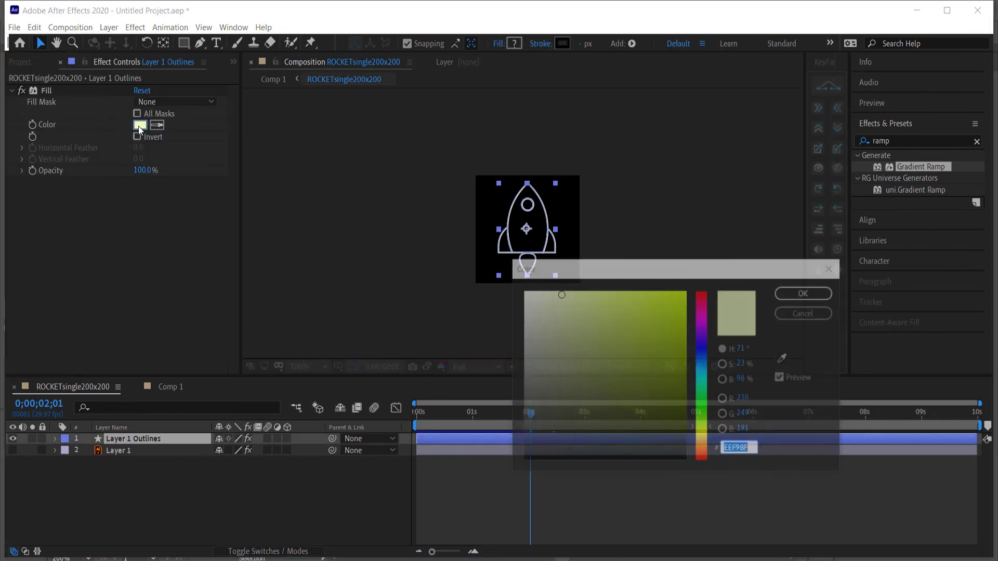
left_click(805, 292)
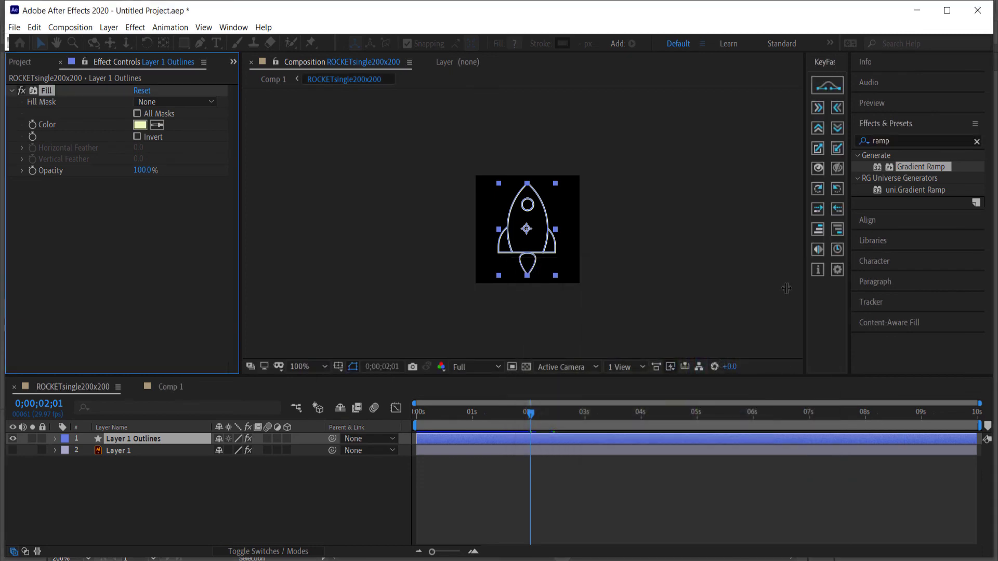
left_click(166, 390)
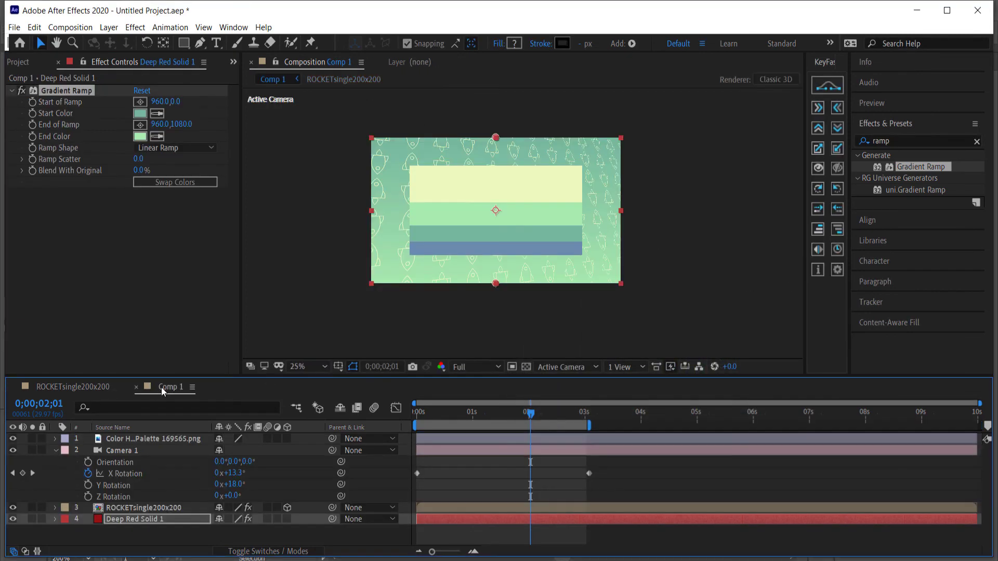
Hide the Color Hunt Palette 169565.png layer and preview the camera tilt from frame 0.
left_click(111, 439)
left_click(13, 439)
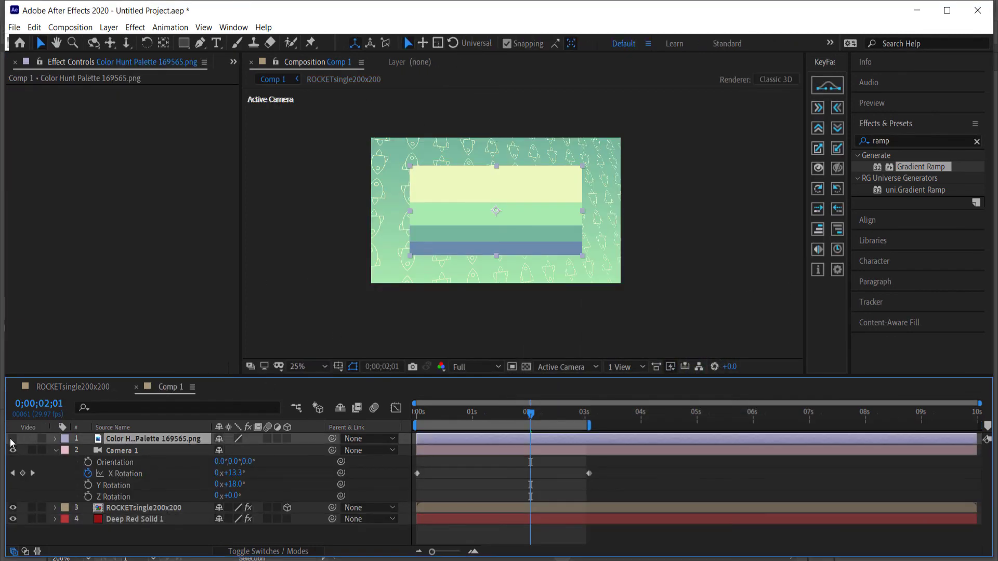
left_click_drag(531, 412, 410, 412)
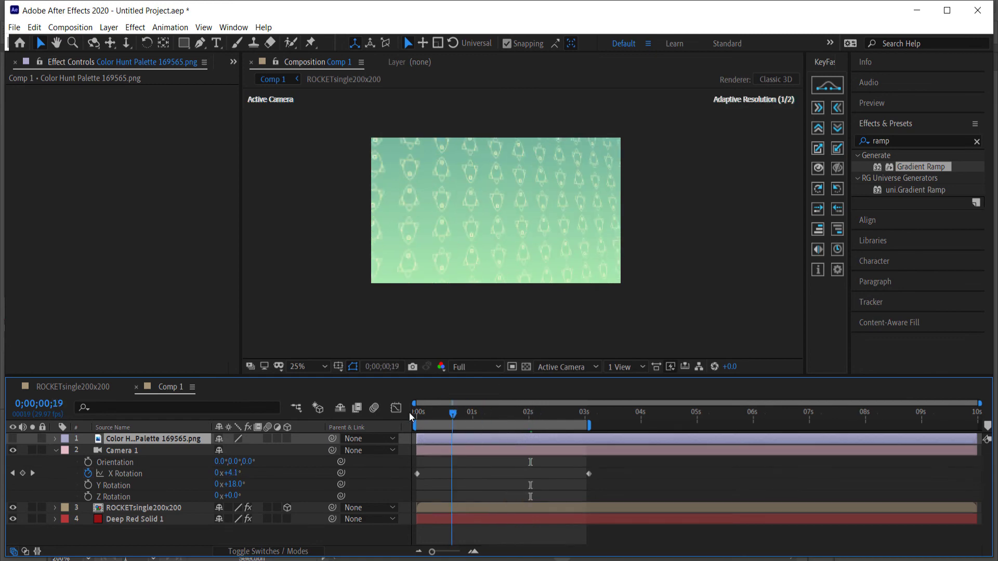
key("space")
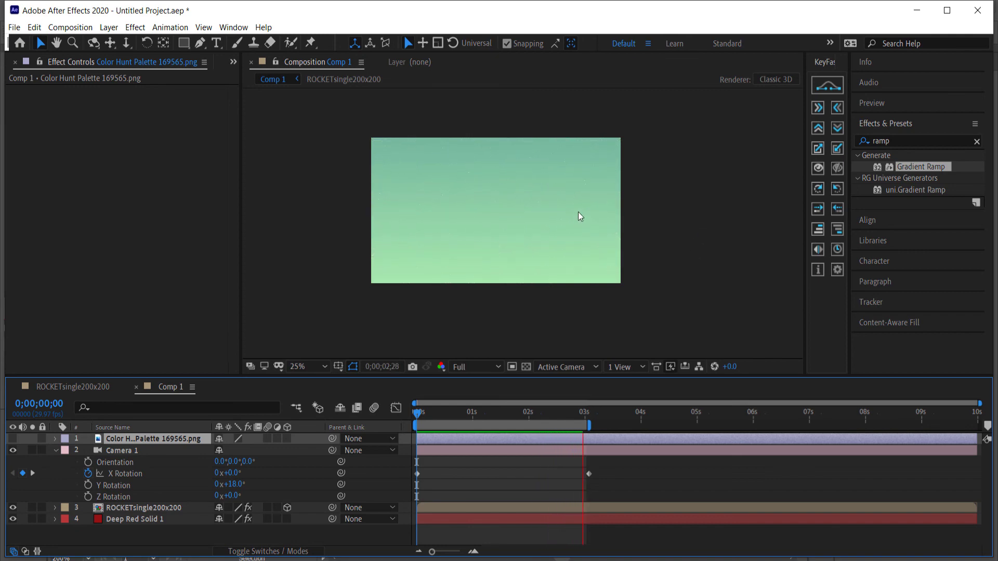
key("space")
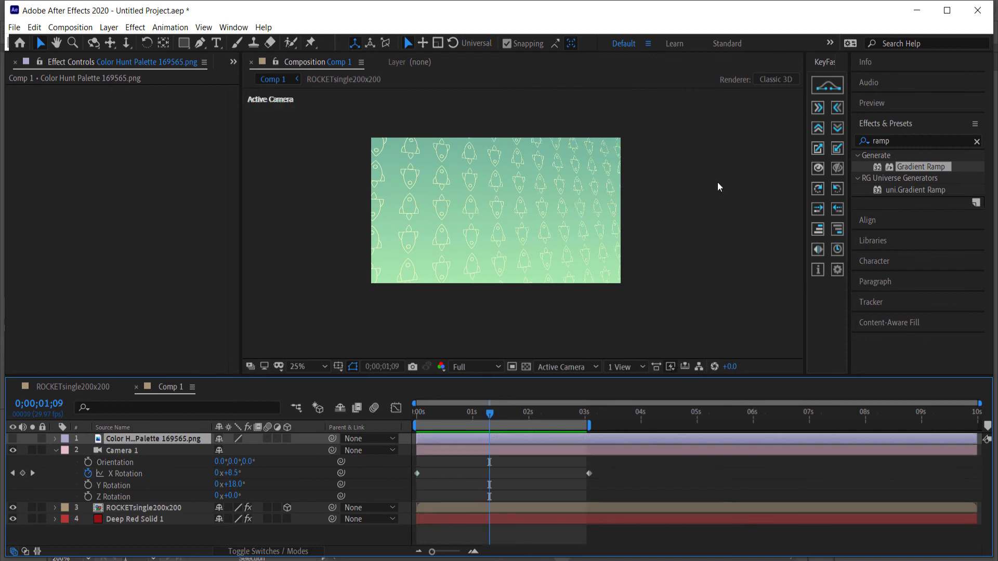
Add a new text layer reading 'Patterns'.
right_click(205, 534)
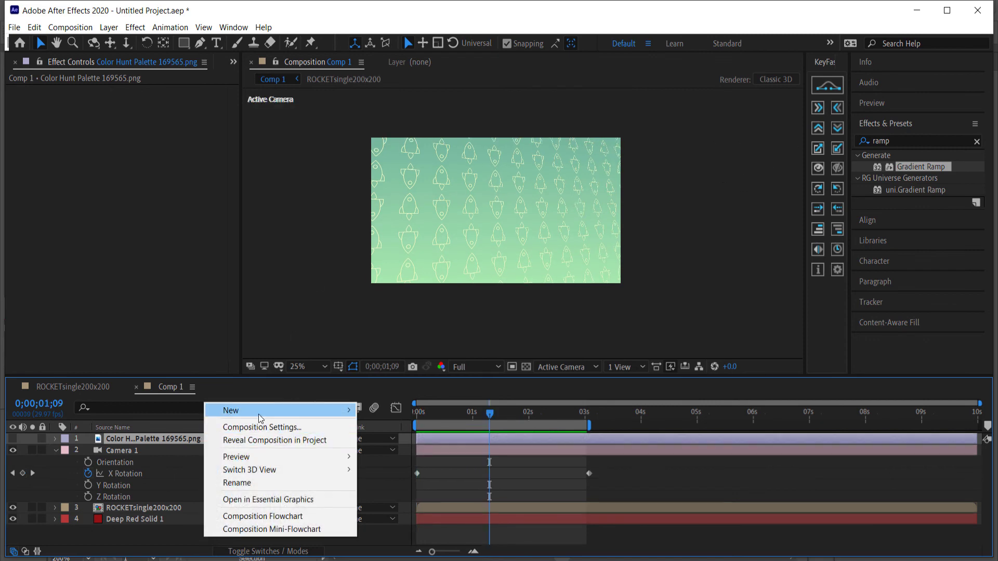
mouse_move(258, 413)
left_click(395, 428)
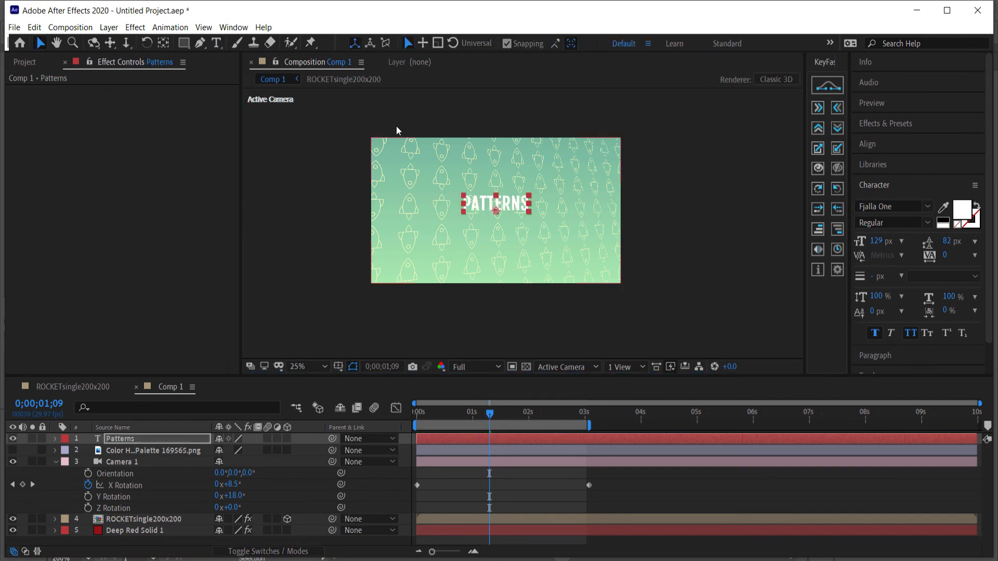
left_click(164, 44)
Centre the PATTERNS title vertically in the composition and scale it to 178%.
left_click(885, 147)
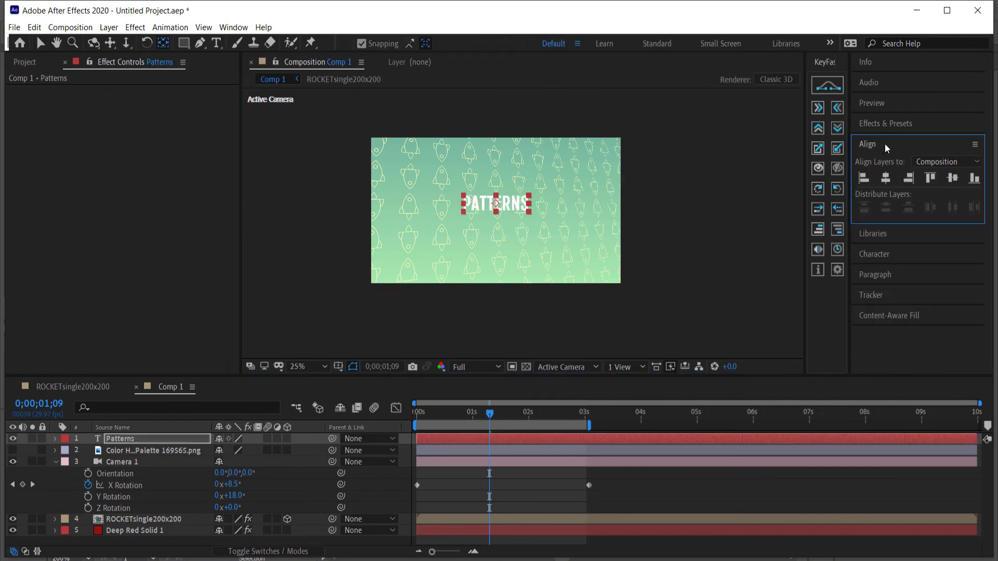
left_click(951, 178)
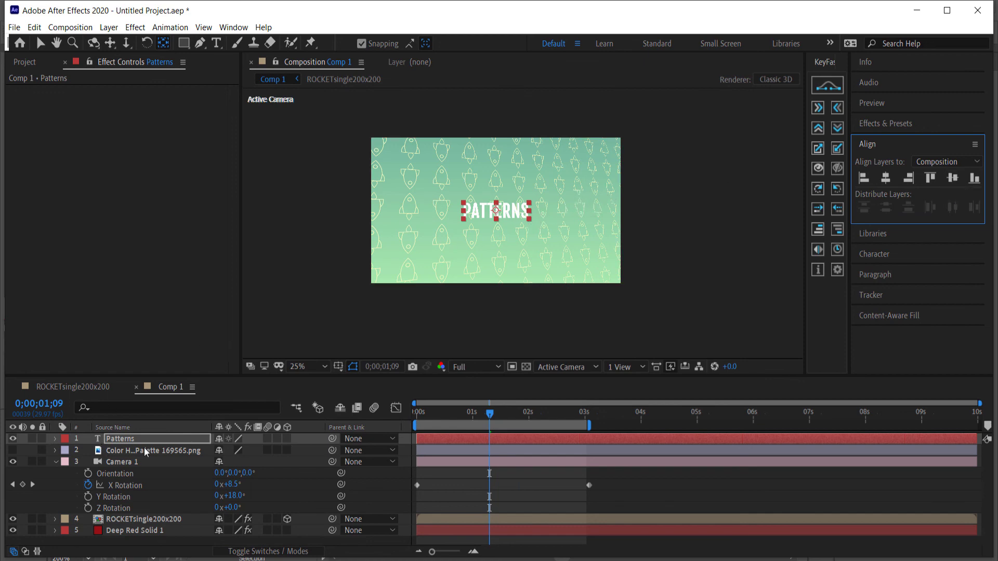
key("s")
left_click_drag(235, 452, 240, 451)
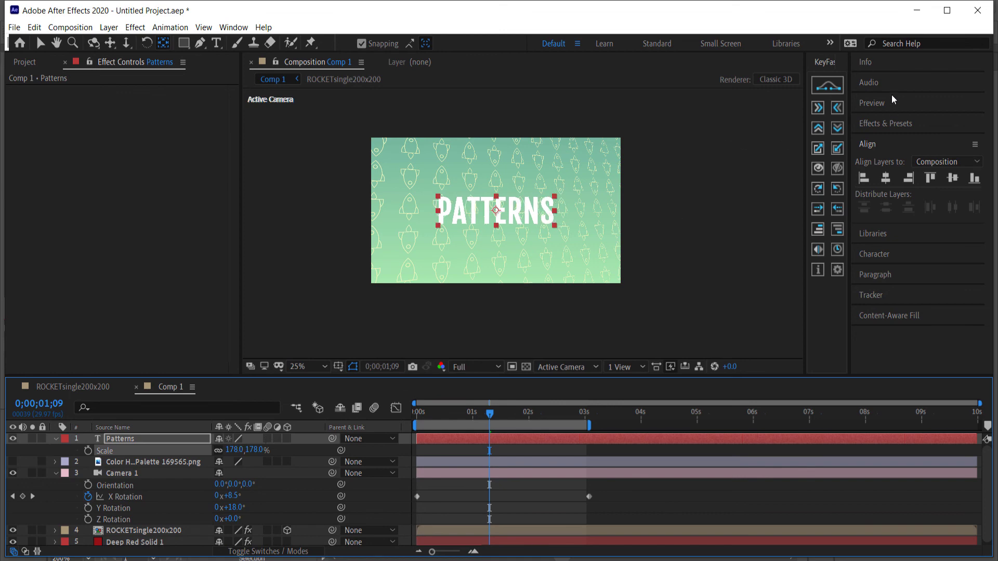
left_click(886, 124)
Apply Drop Shadow to the PATTERNS title with Distance 16.
left_click(905, 141)
type("drop")
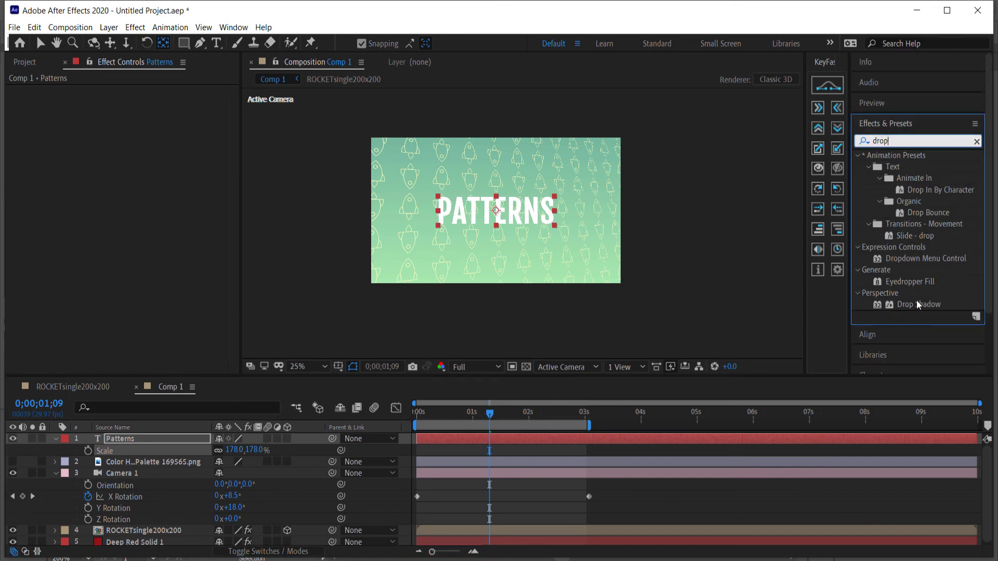
left_click_drag(918, 305, 156, 440)
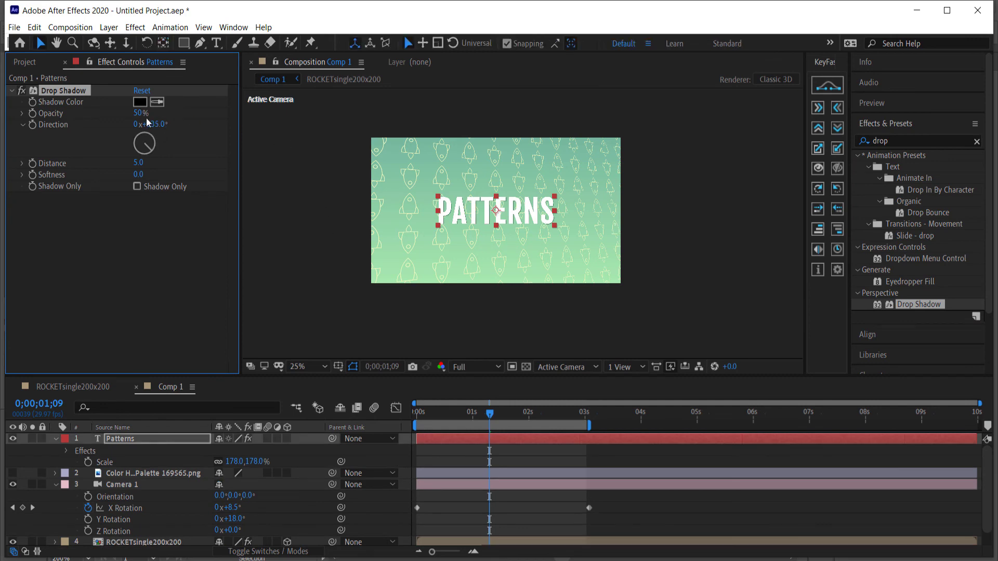
left_click_drag(139, 162, 144, 162)
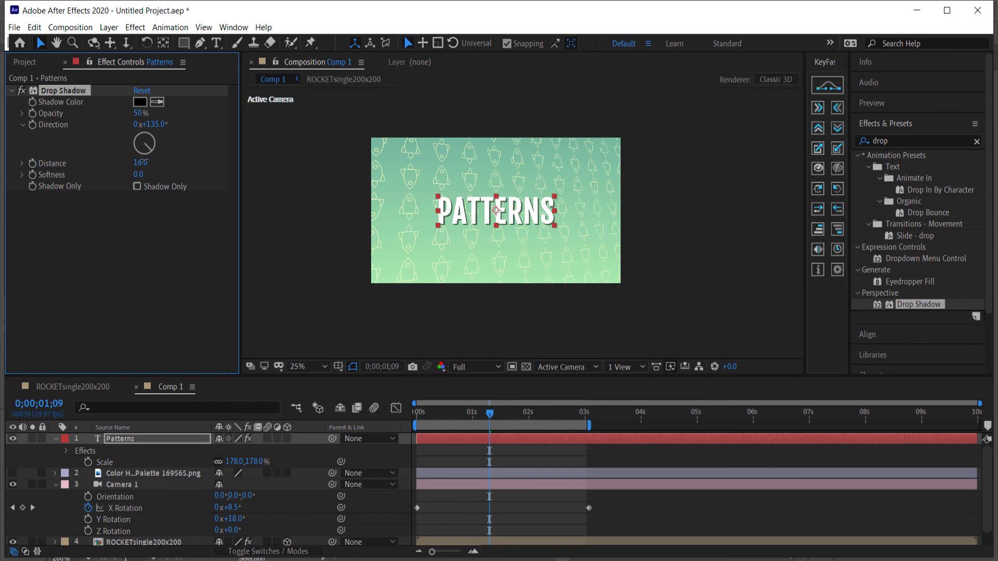
Preview the finished animation from frame 0.
left_click_drag(489, 414, 418, 414)
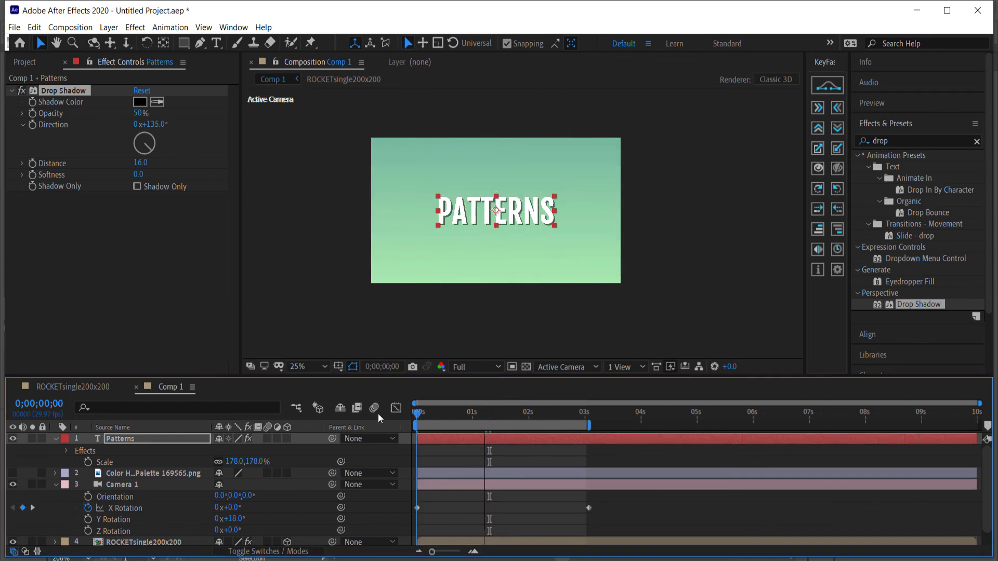
left_click(723, 211)
key("space")
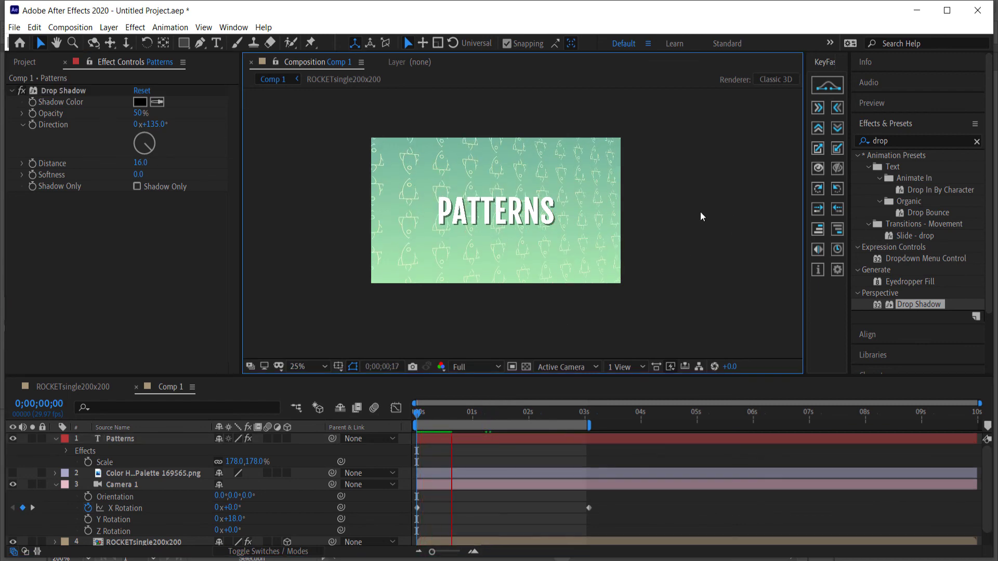